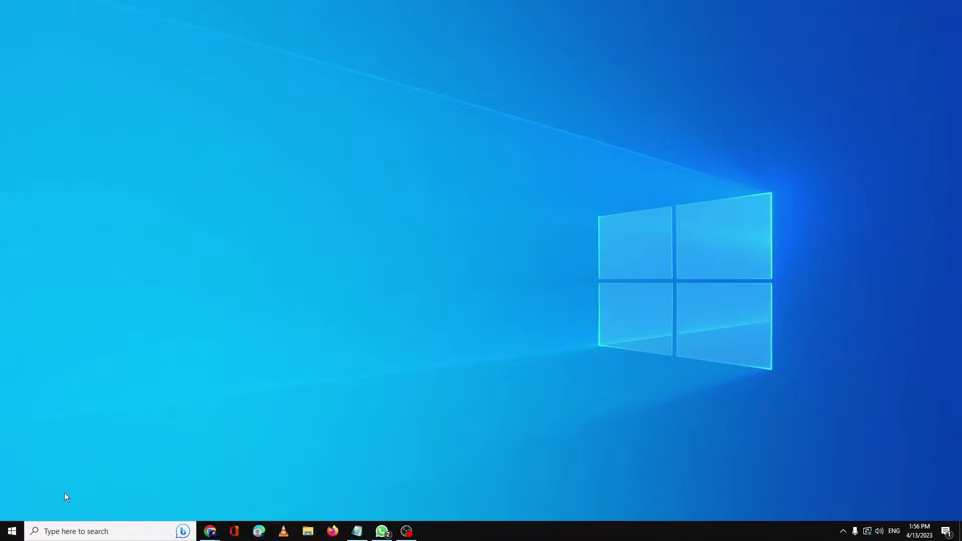
- Under Settings > Privacy > Camera, switch WhatsApp's camera access toggle On
right_click(14, 529)
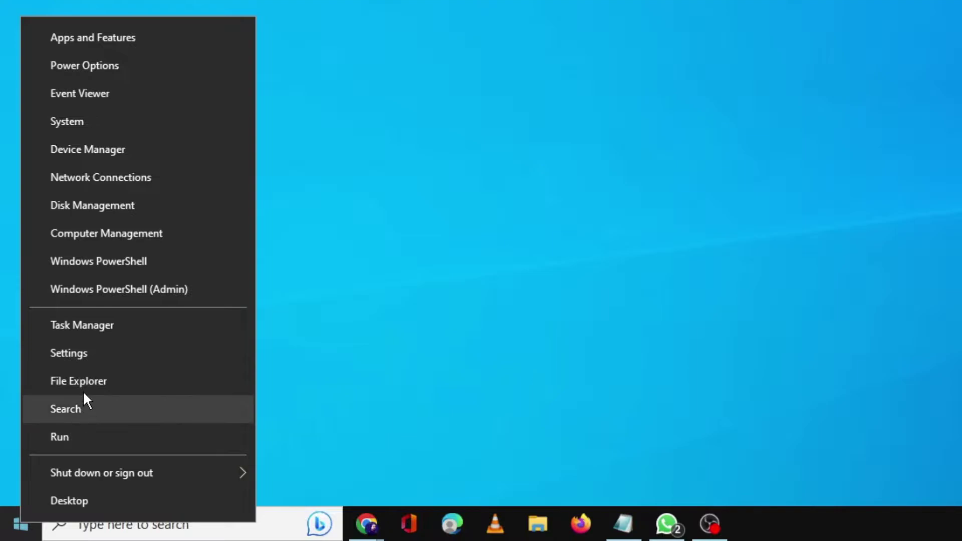
left_click(81, 351)
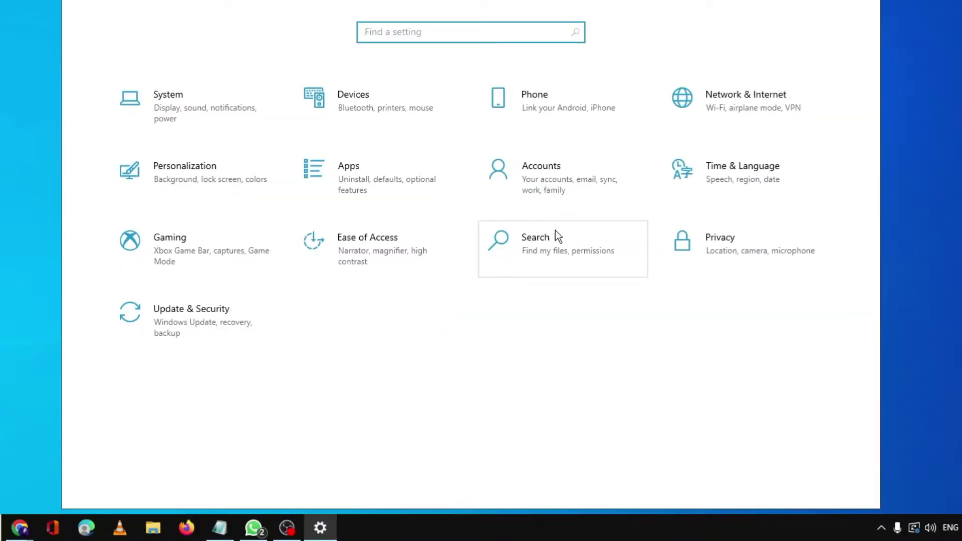
left_click(737, 245)
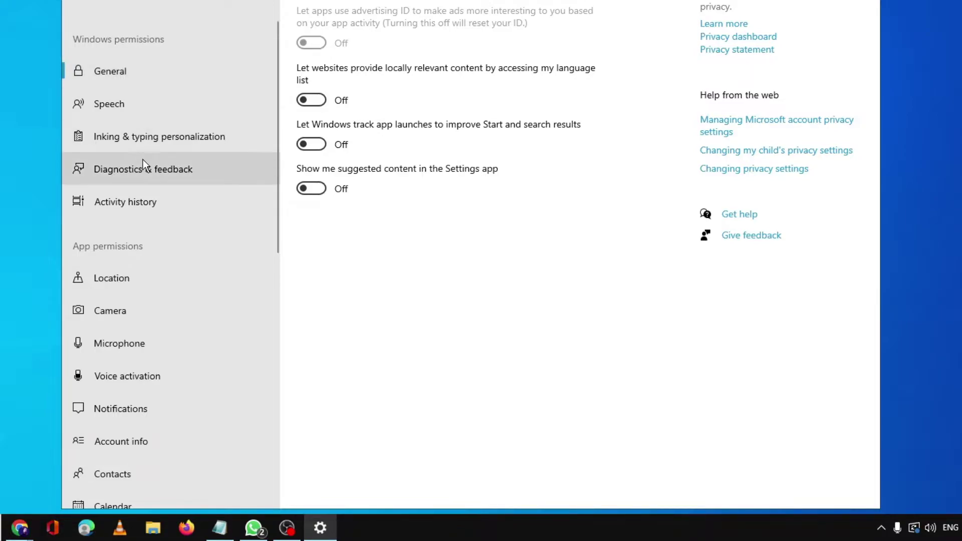
scroll(146, 254, "down", 1)
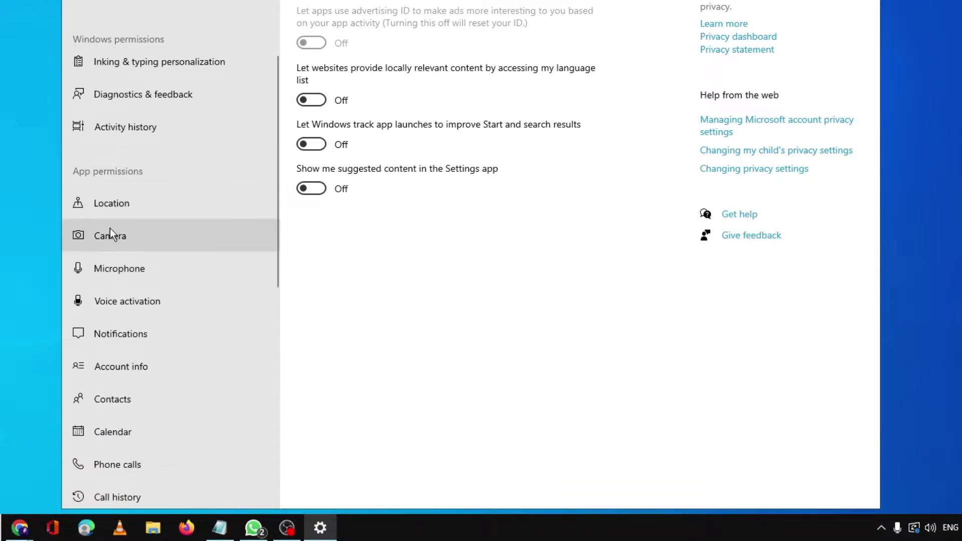
left_click(145, 239)
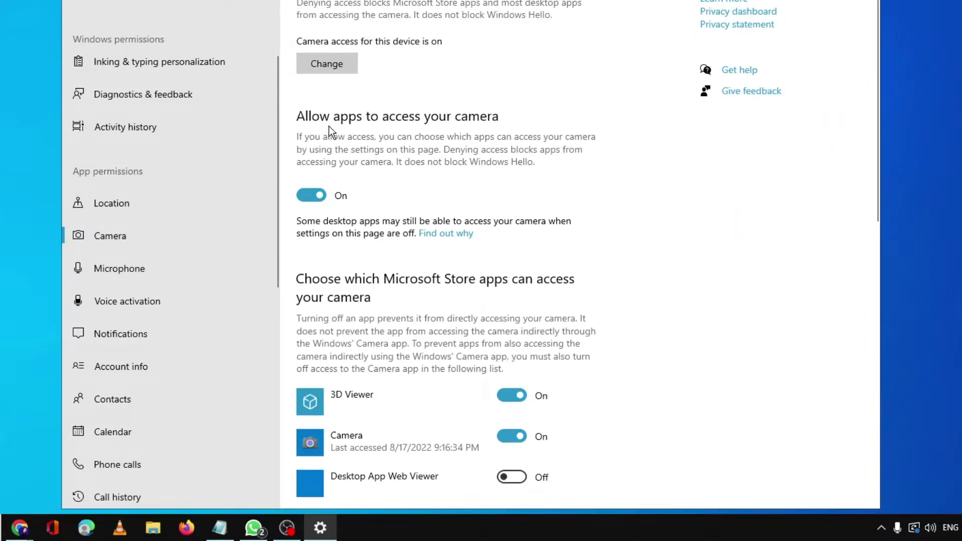
scroll(441, 121, "down", 4)
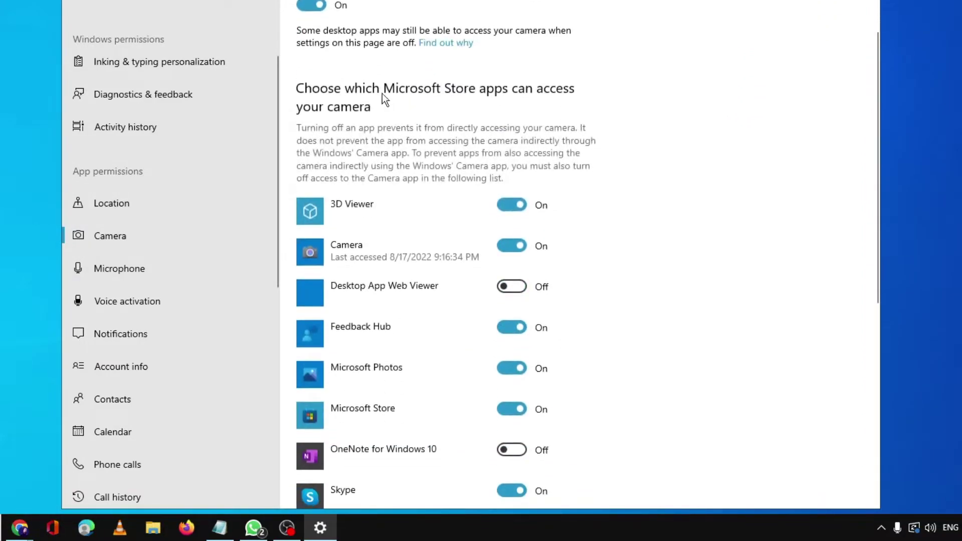
scroll(390, 114, "down", 6)
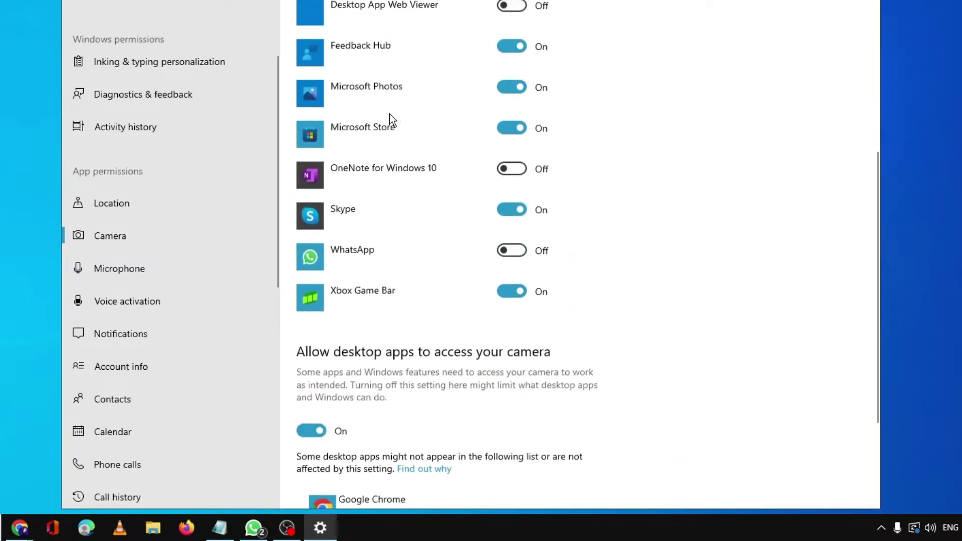
scroll(398, 108, "up", 4)
scroll(372, 230, "down", 2)
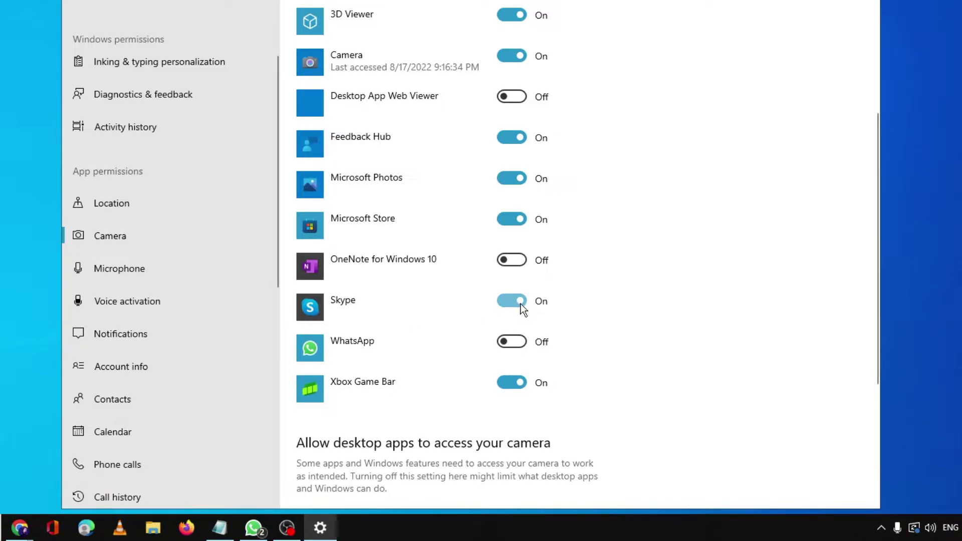
scroll(409, 273, "down", 2)
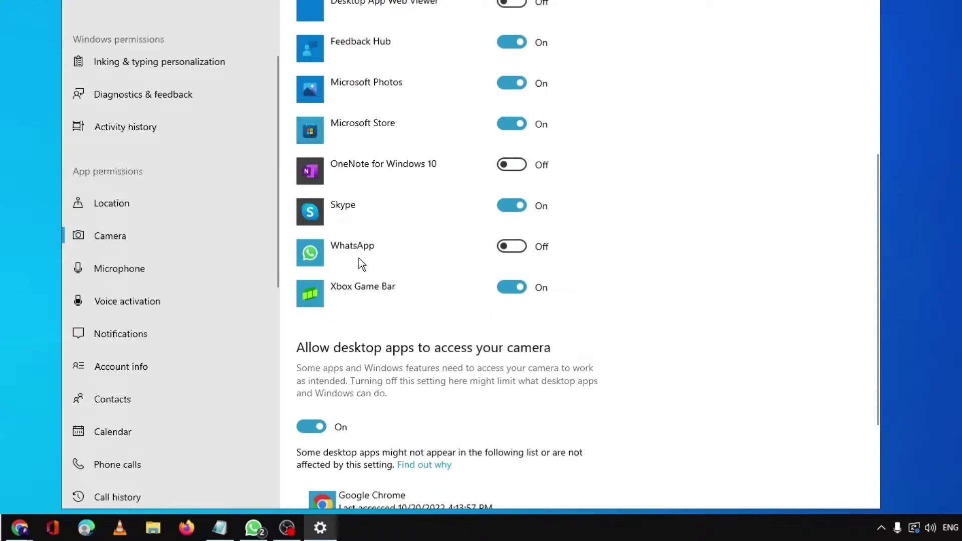
left_click(507, 247)
scroll(472, 253, "down", 3)
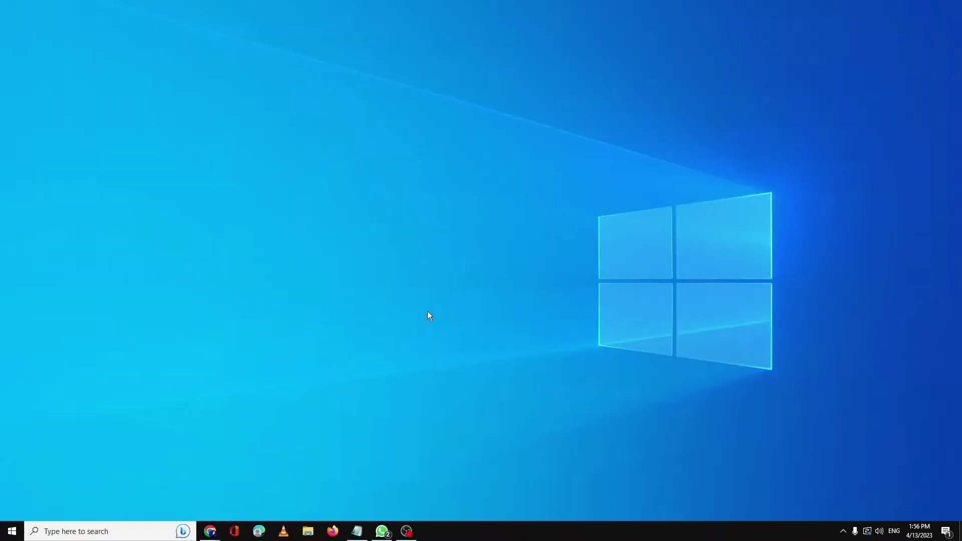
- Reset the Camera app's data from its App settings page, confirm, and close Settings
left_click(110, 531)
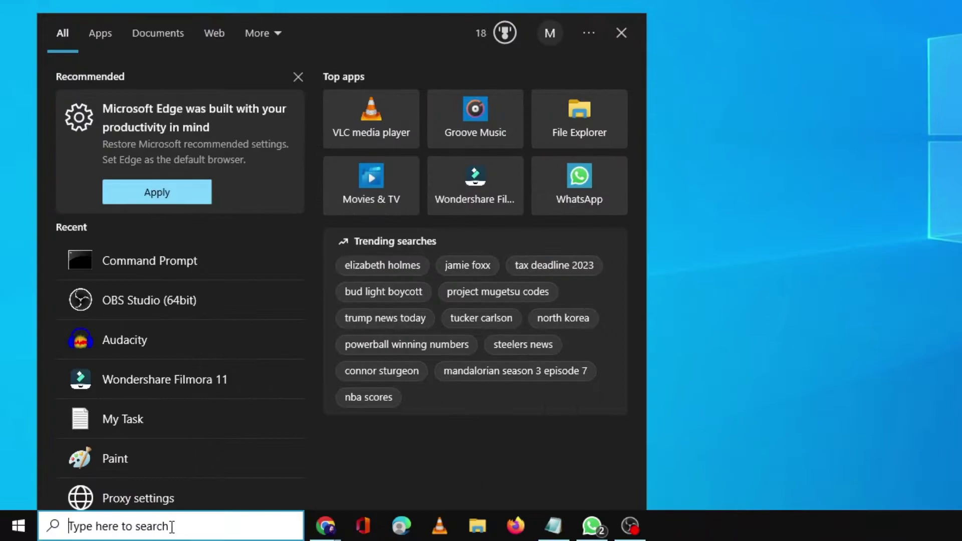
type("camera")
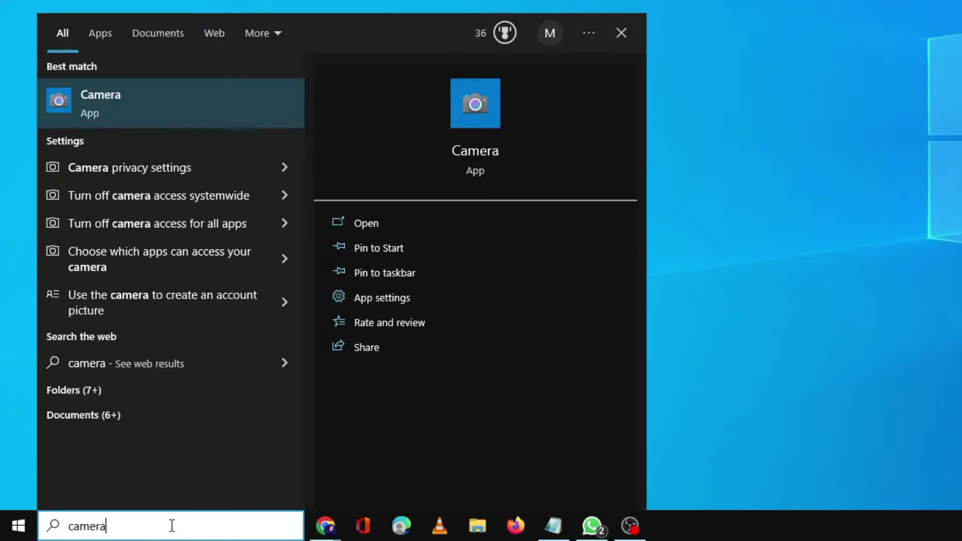
right_click(198, 103)
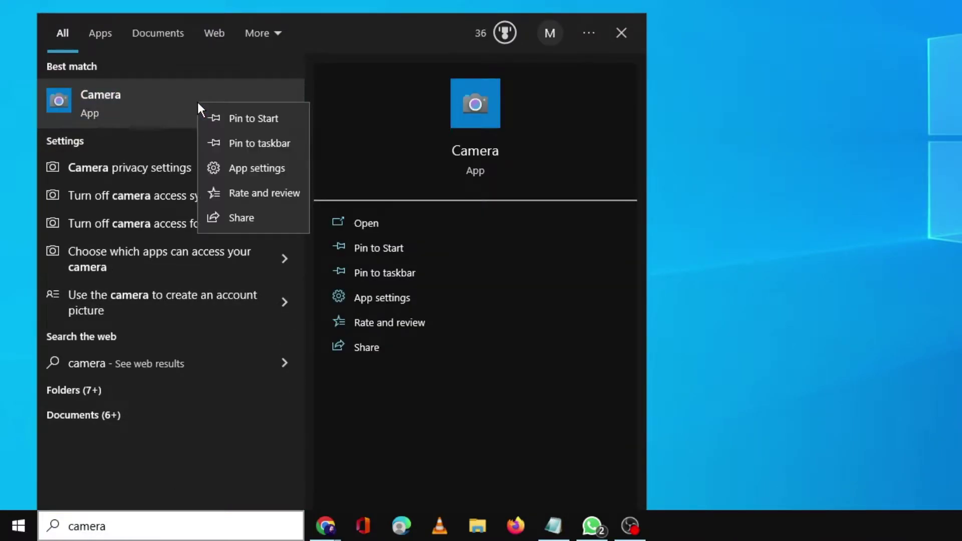
left_click(247, 168)
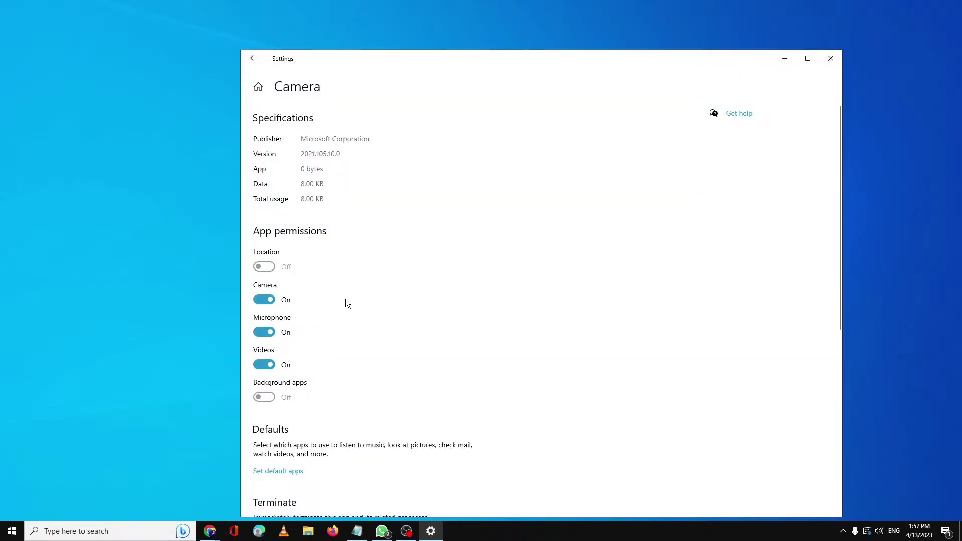
scroll(347, 300, "down", 6)
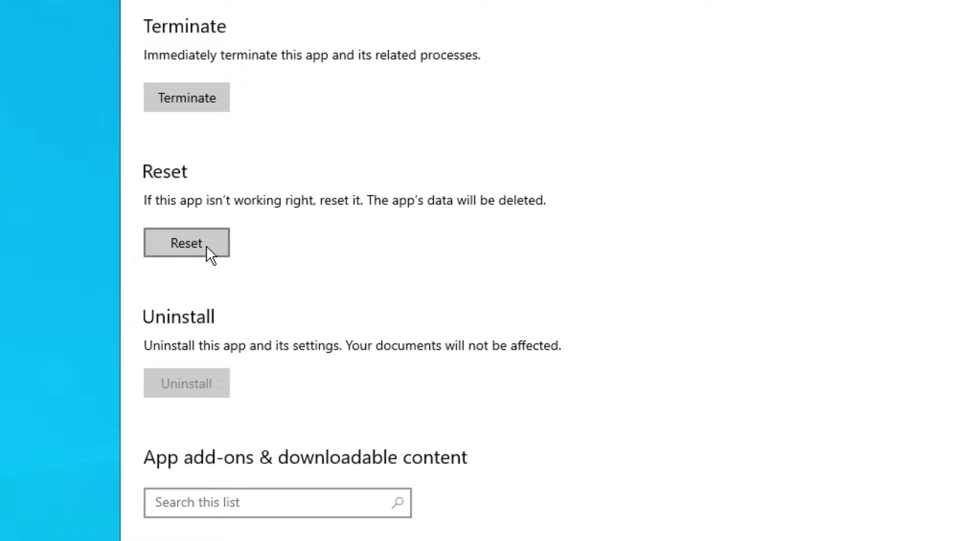
left_click(206, 245)
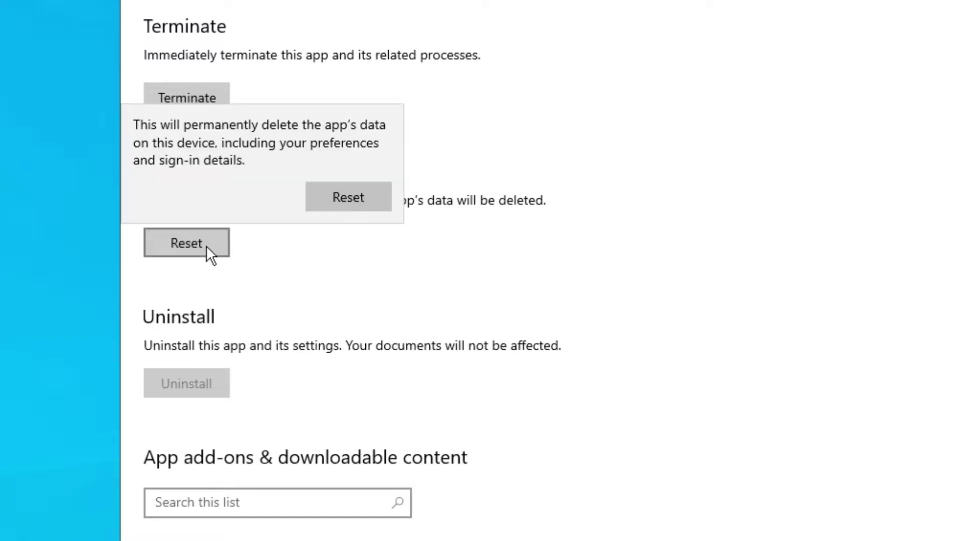
left_click(344, 200)
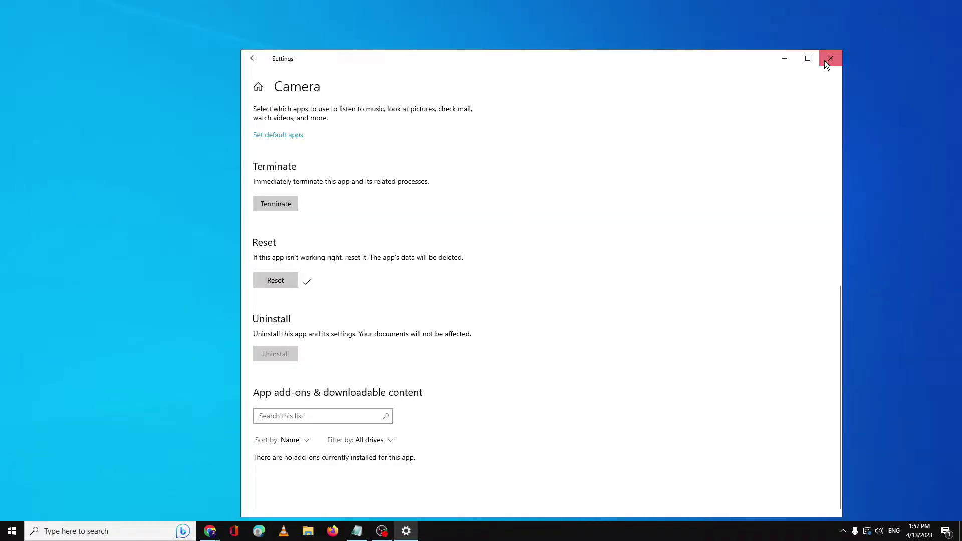
left_click(825, 61)
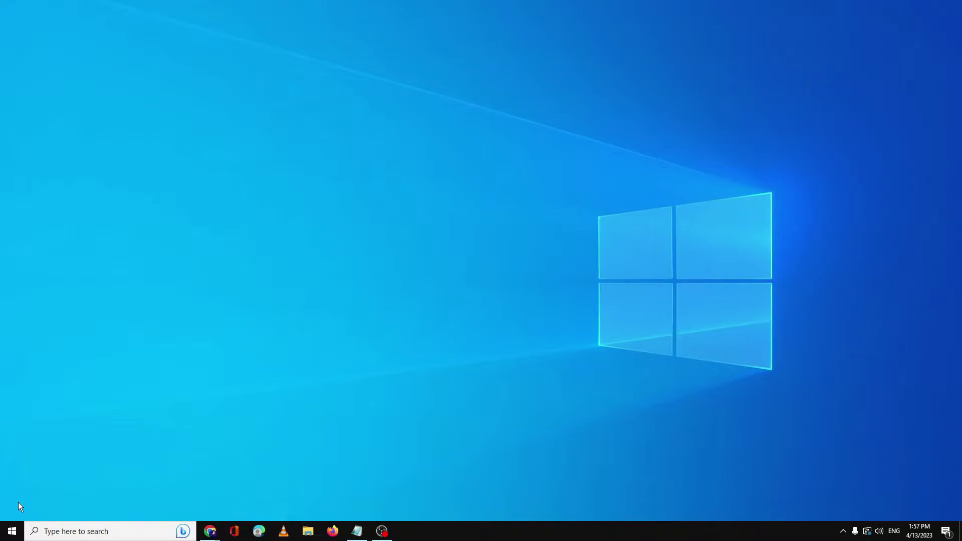
- Open Device Manager from the Start quick-links menu and scan for hardware changes
right_click(19, 533)
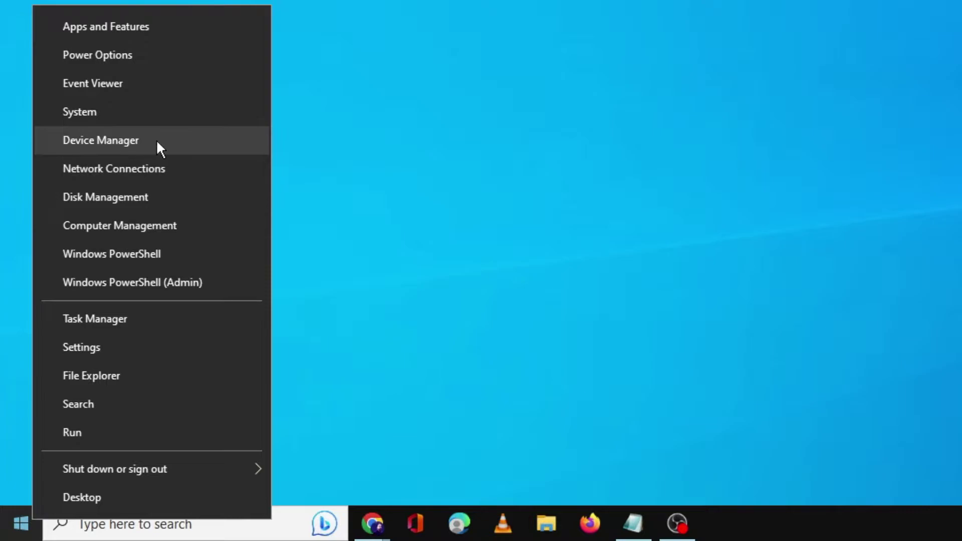
left_click(131, 148)
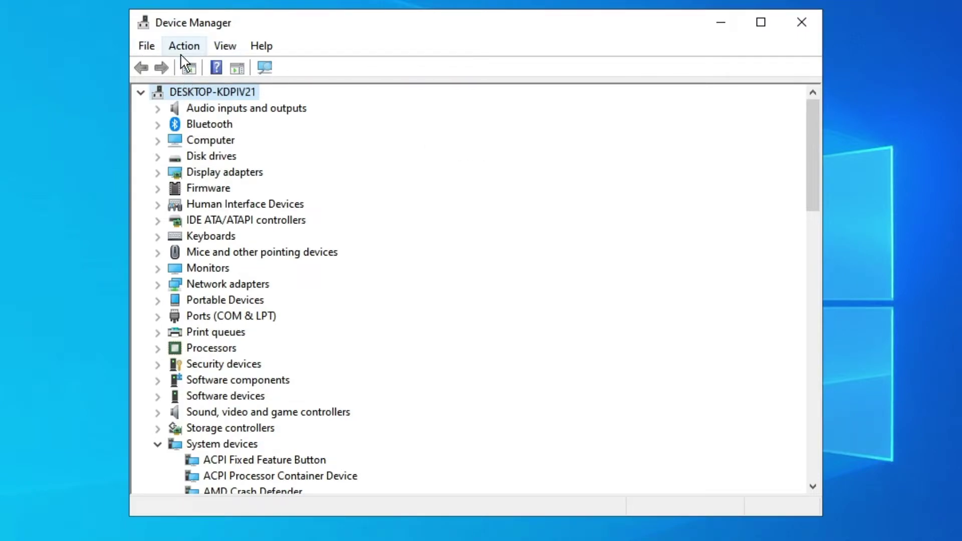
left_click(193, 50)
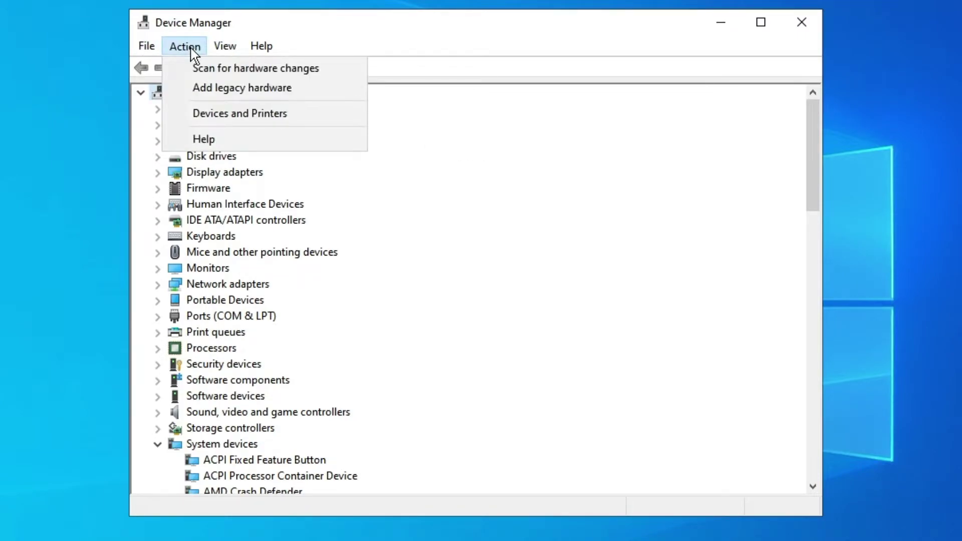
left_click(235, 66)
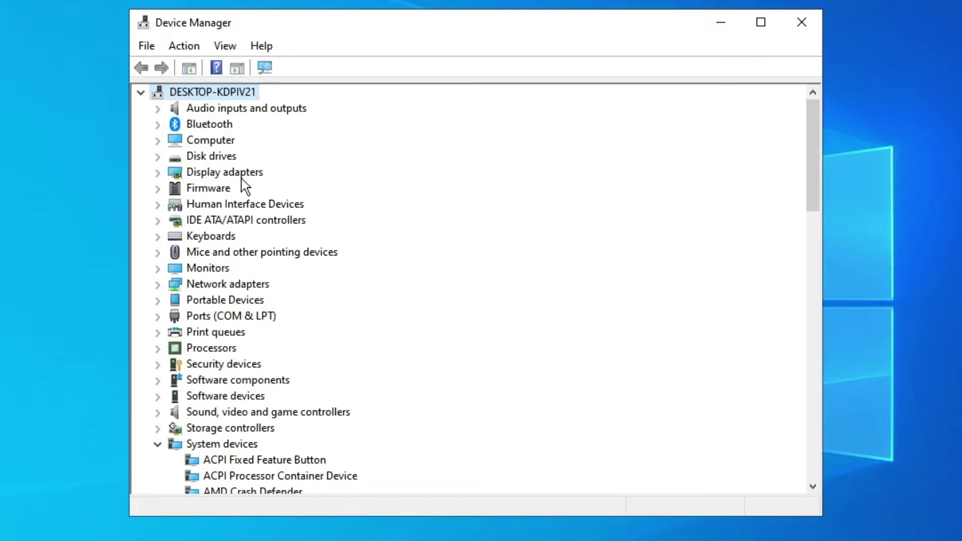
left_click(192, 54)
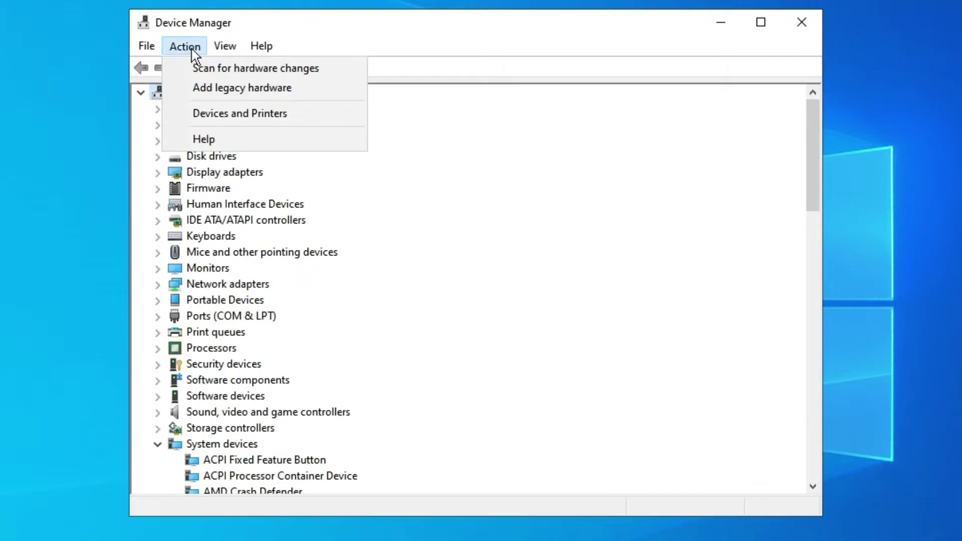
- Run Add legacy hardware with manual selection of Cameras, then cancel when no models appear
left_click(221, 89)
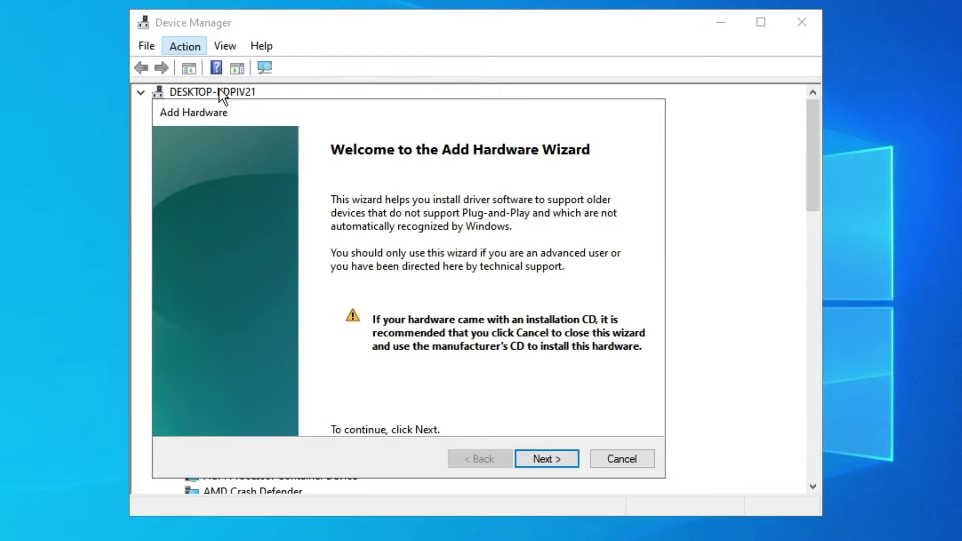
left_click(543, 463)
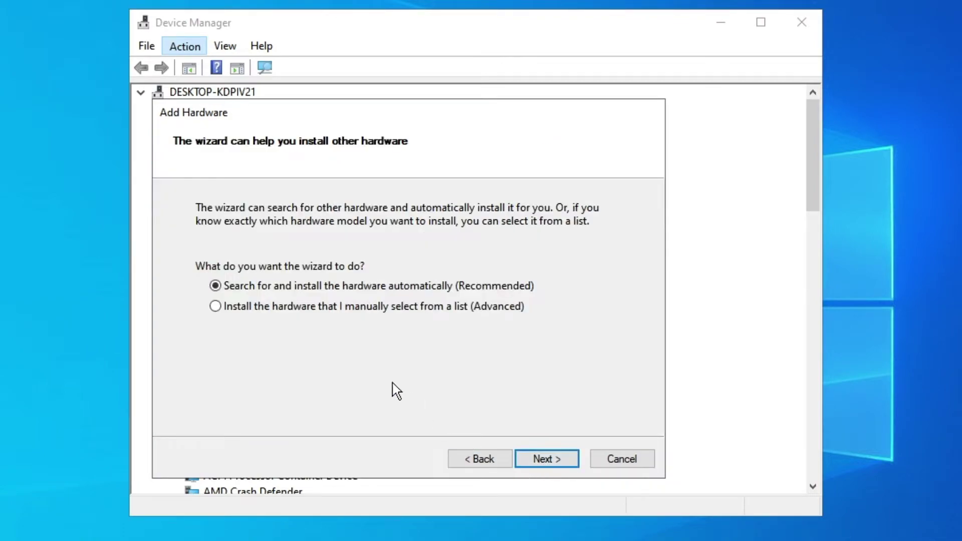
left_click(263, 308)
left_click(548, 460)
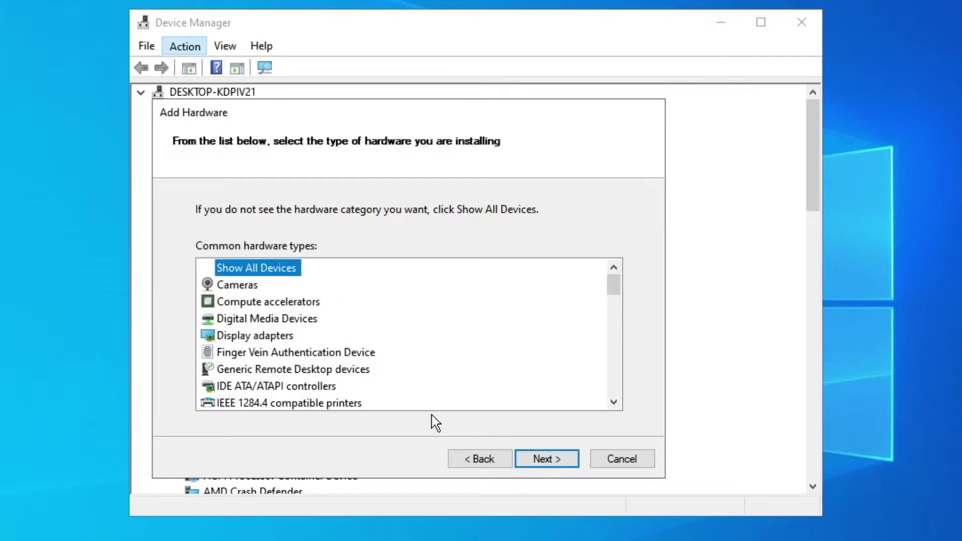
left_click(242, 290)
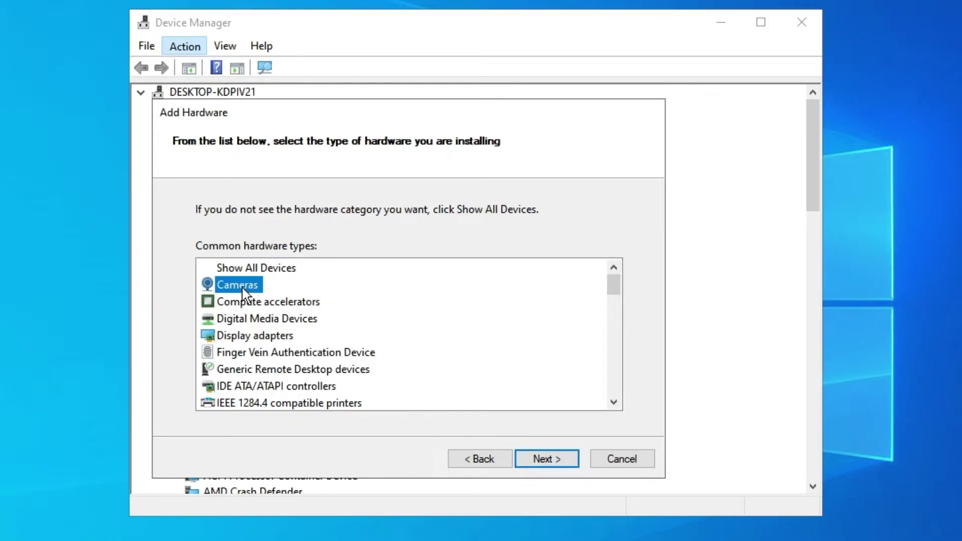
left_click(545, 462)
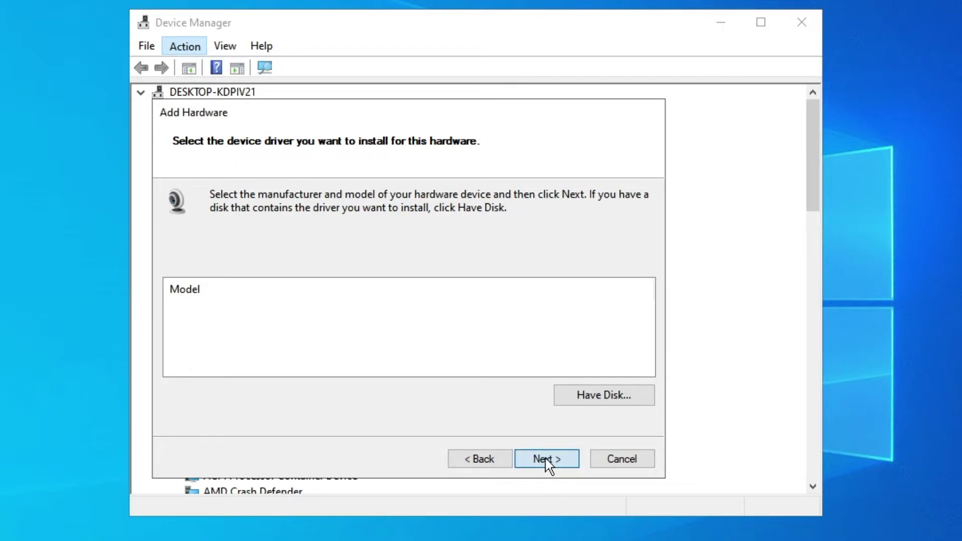
left_click(621, 459)
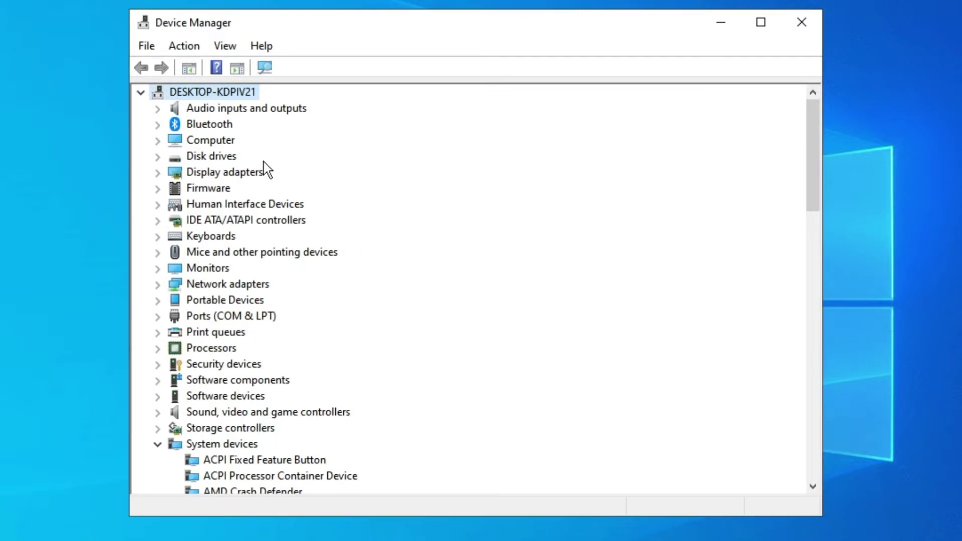
- Restart the Add legacy hardware wizard, choosing manual selection and the Imaging devices type
left_click(185, 50)
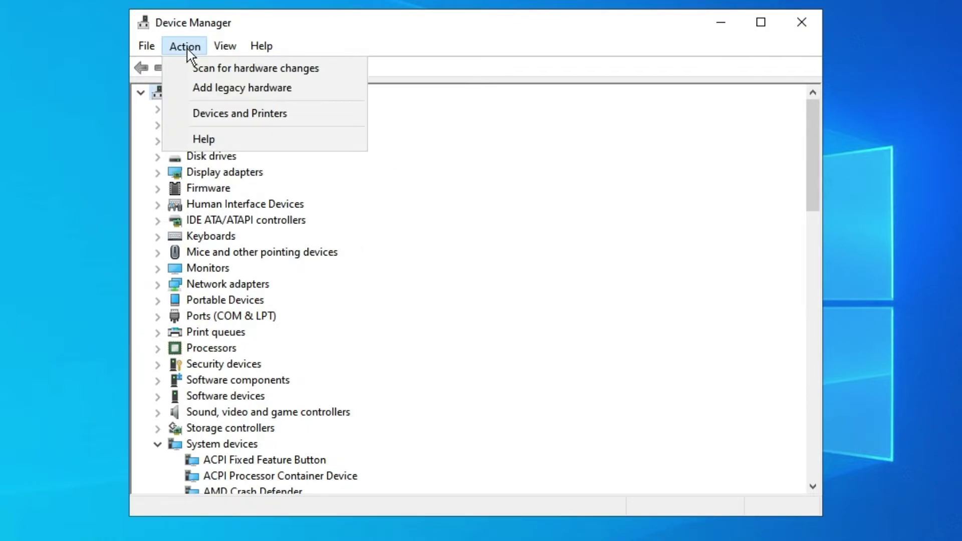
left_click(244, 89)
left_click(543, 459)
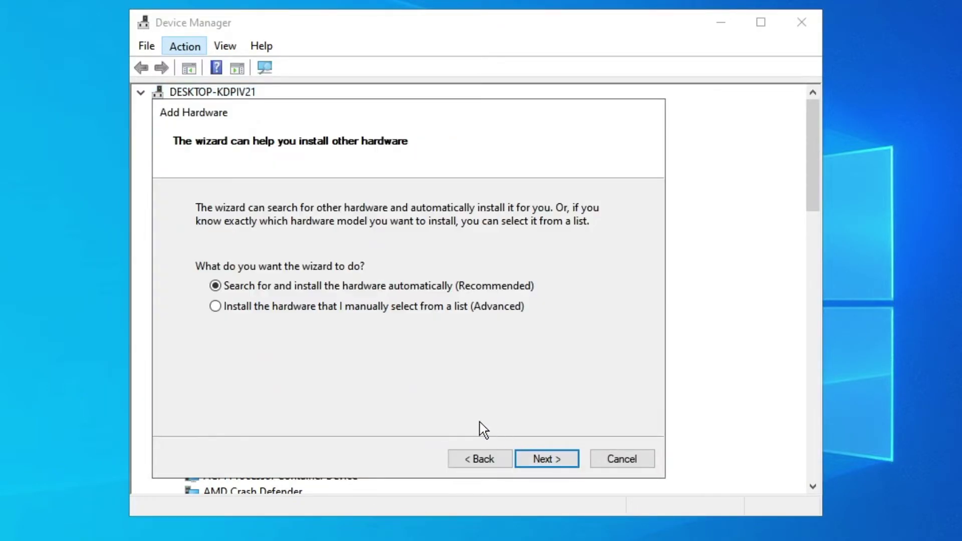
left_click(253, 307)
left_click(541, 460)
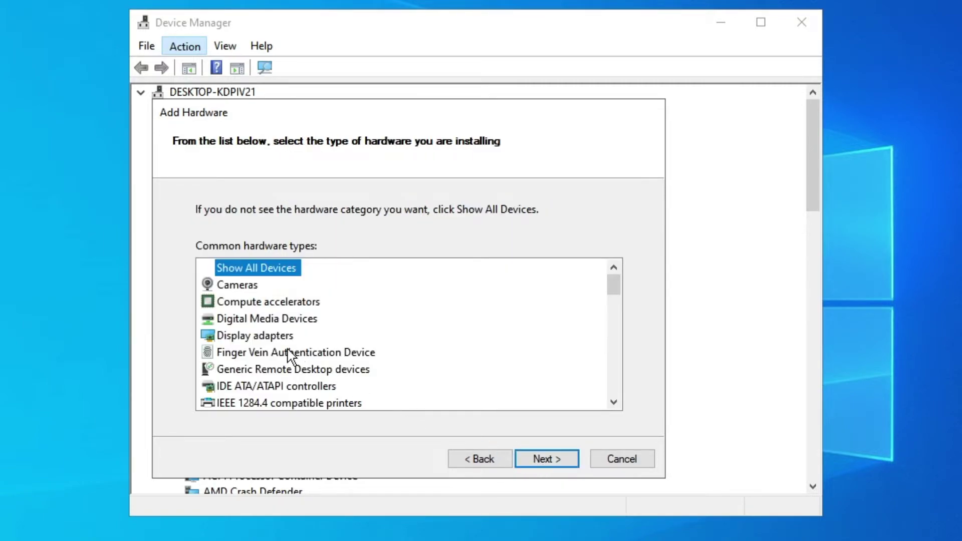
scroll(288, 353, "down", 5)
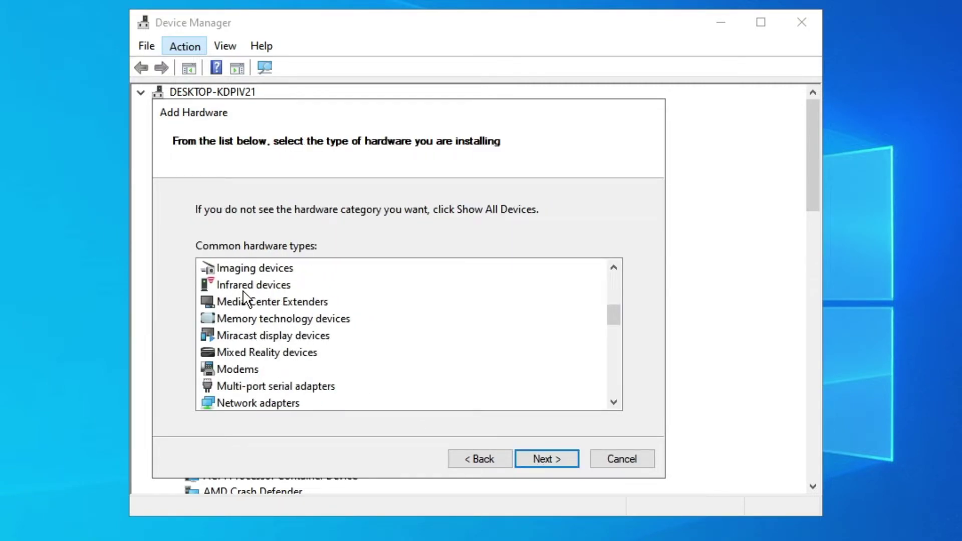
left_click(252, 275)
scroll(280, 308, "up", 1)
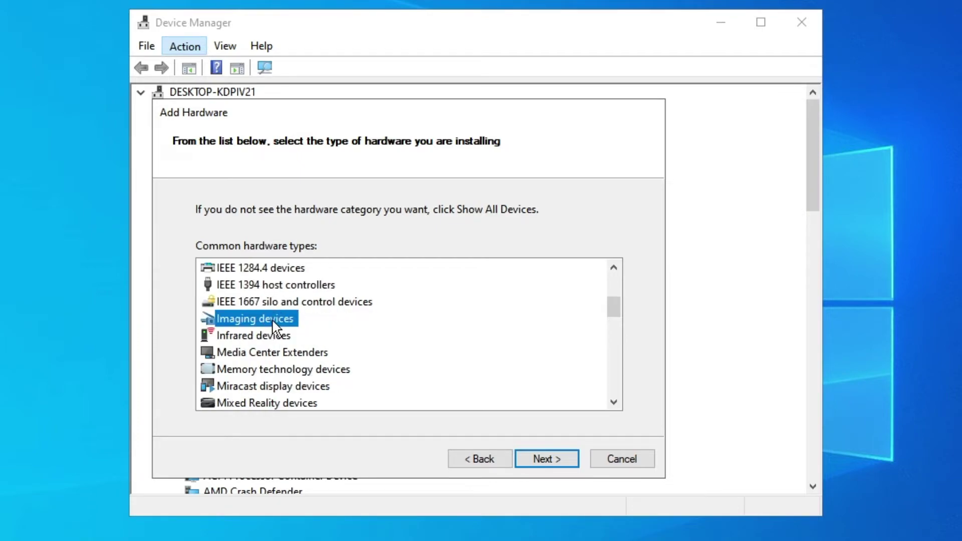
left_click(538, 464)
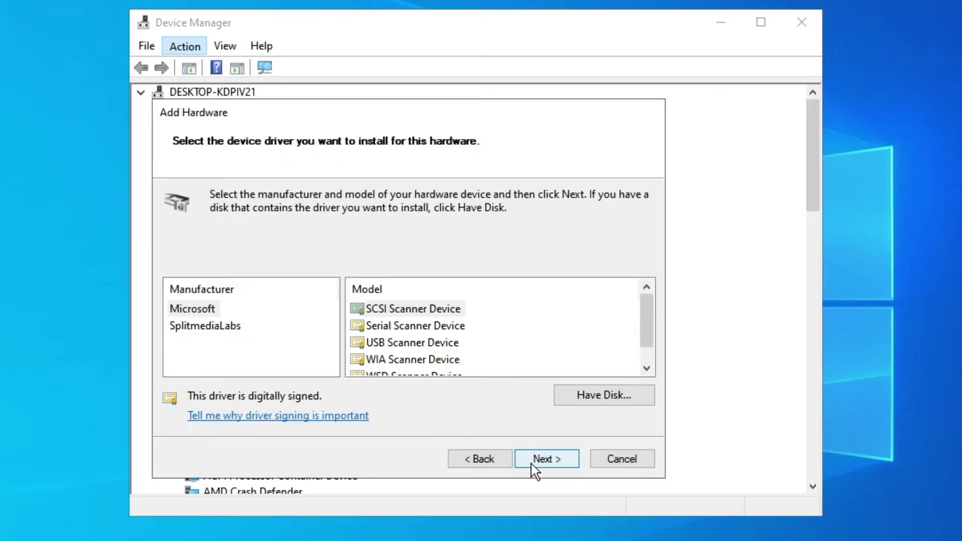
- Install Microsoft's SCSI Scanner Device driver with its default name and finish the wizard
left_click(208, 309)
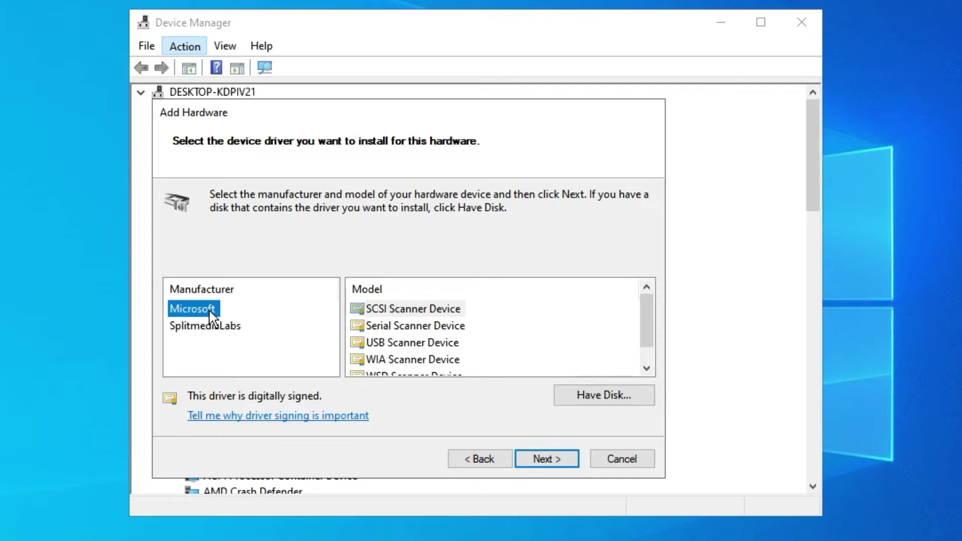
left_click(221, 327)
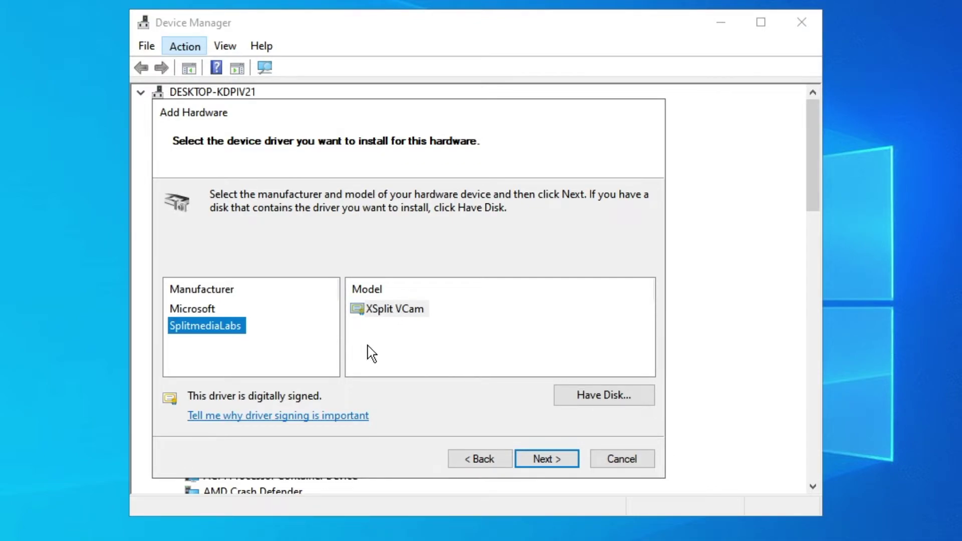
left_click(210, 312)
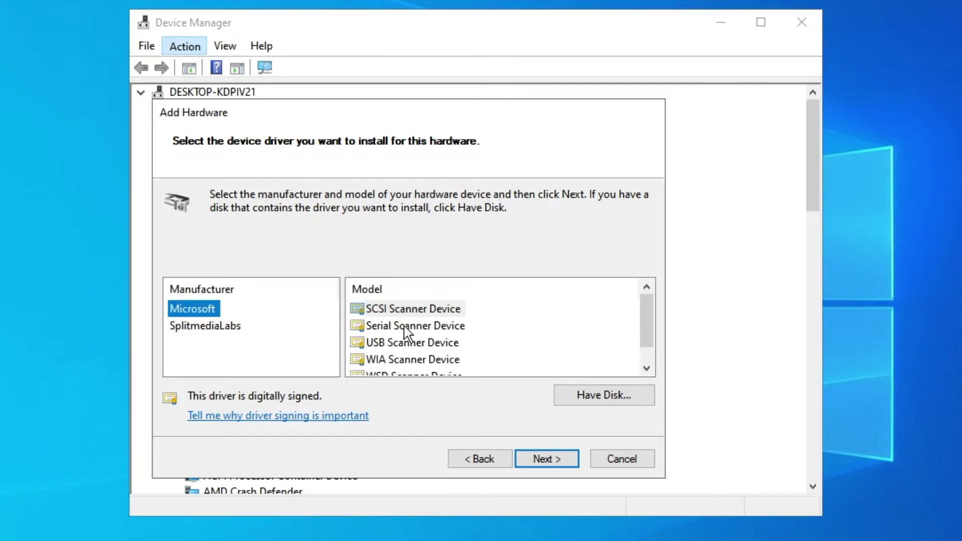
left_click(394, 315)
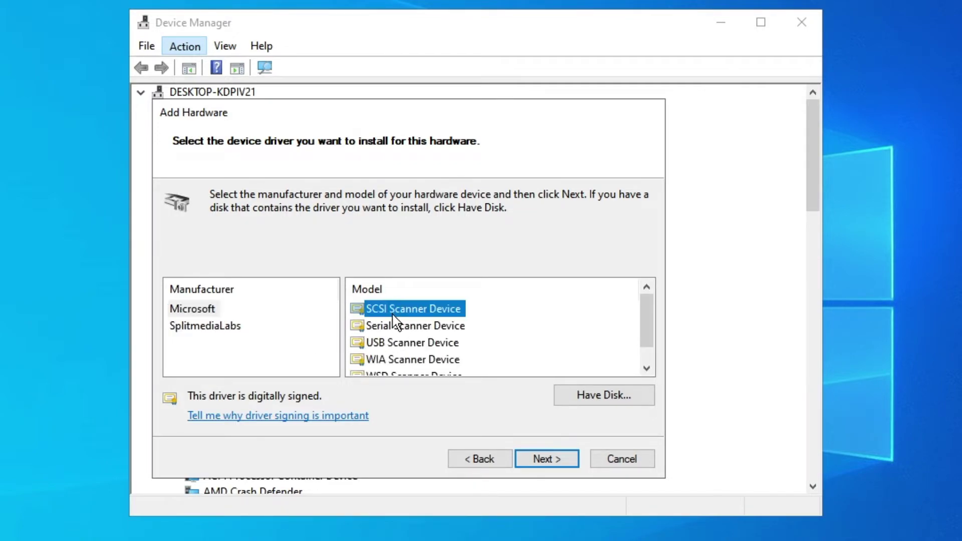
left_click(552, 460)
left_click(552, 466)
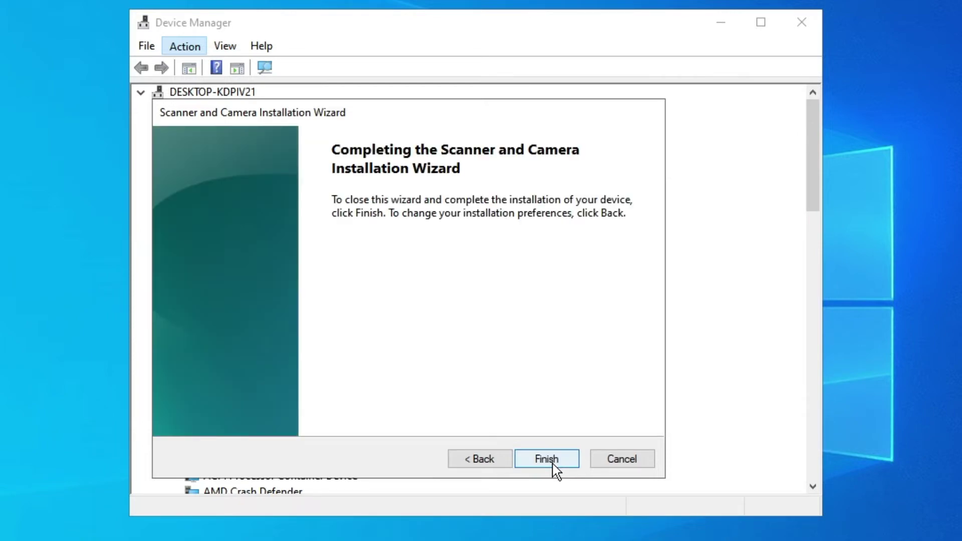
left_click(546, 459)
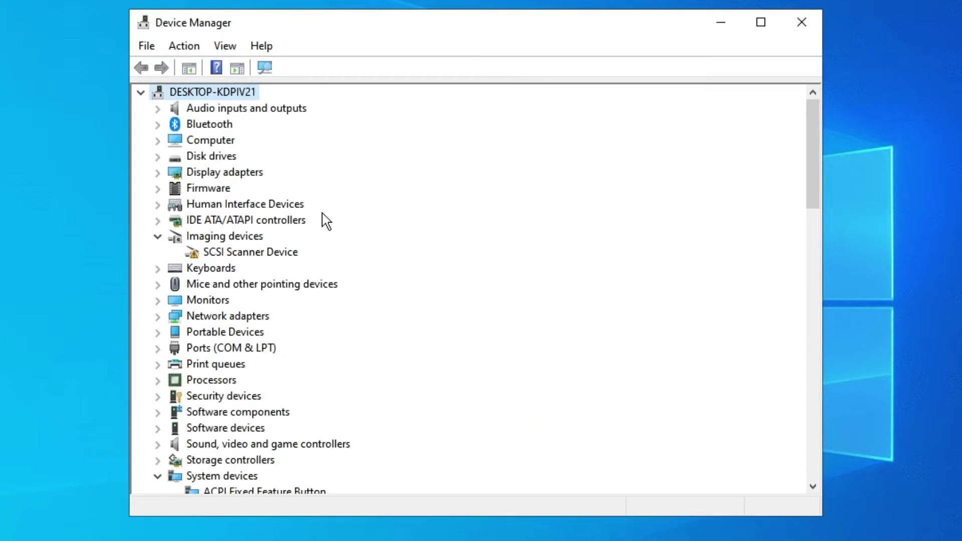
- Scan for hardware changes from the Action menu, then close Device Manager
left_click(199, 55)
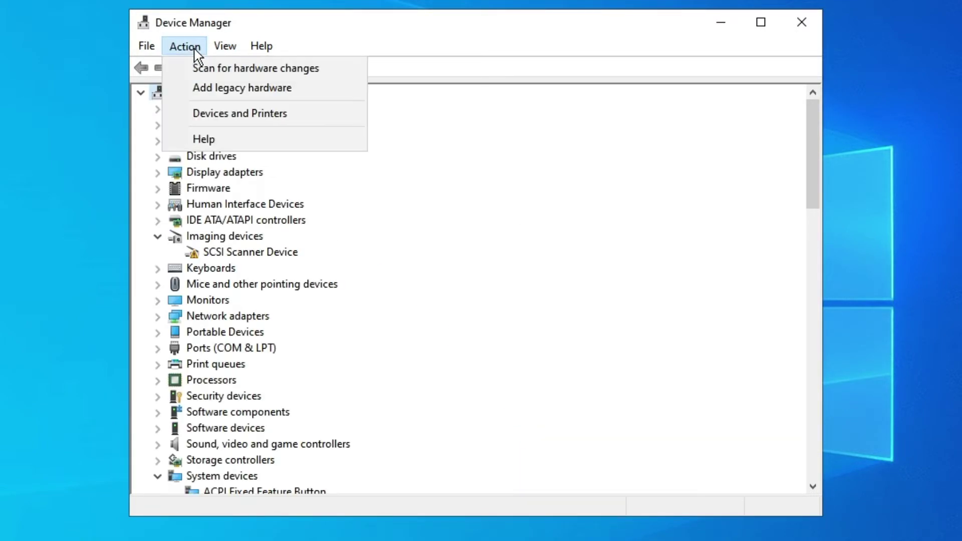
left_click(216, 75)
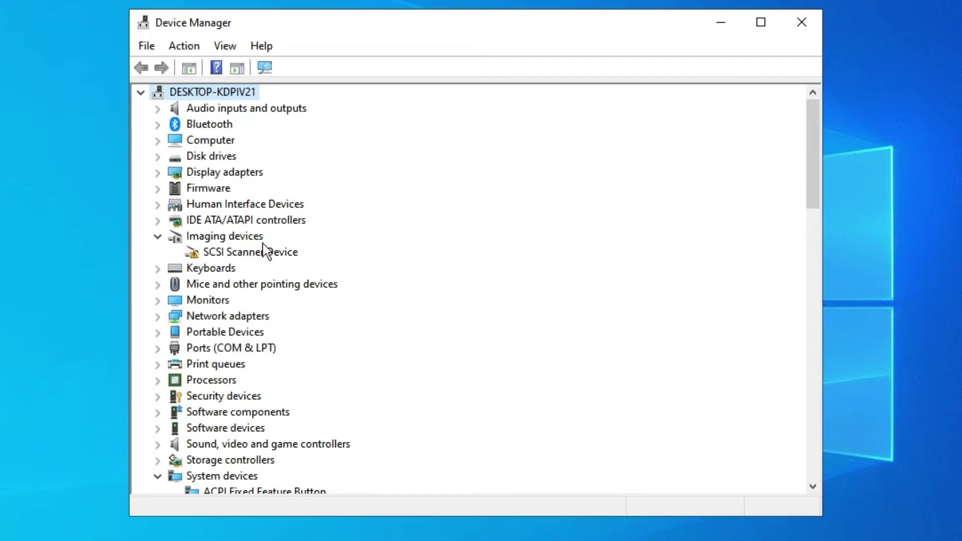
left_click(802, 22)
- Search 'troube' to reach Troubleshoot settings and browse the additional troubleshooters list
left_click(93, 531)
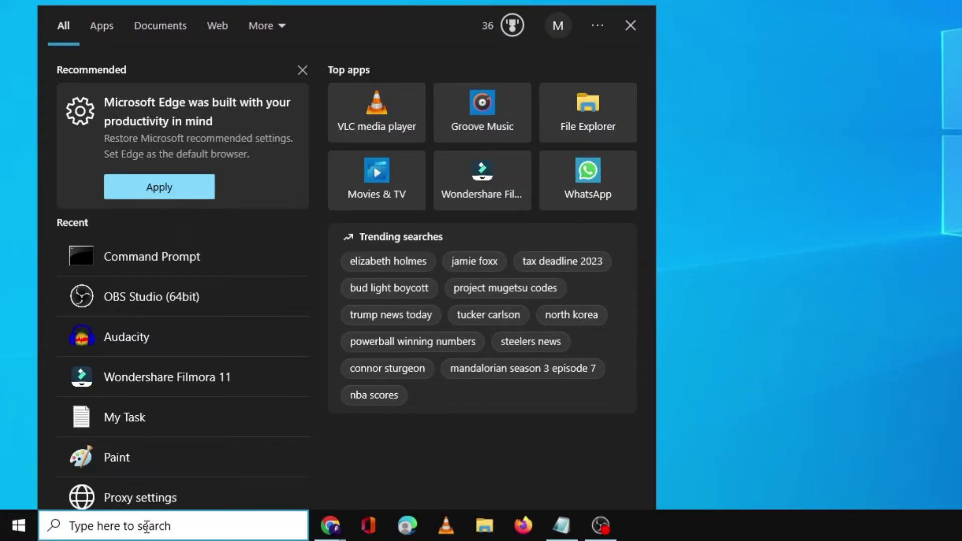
type("troube")
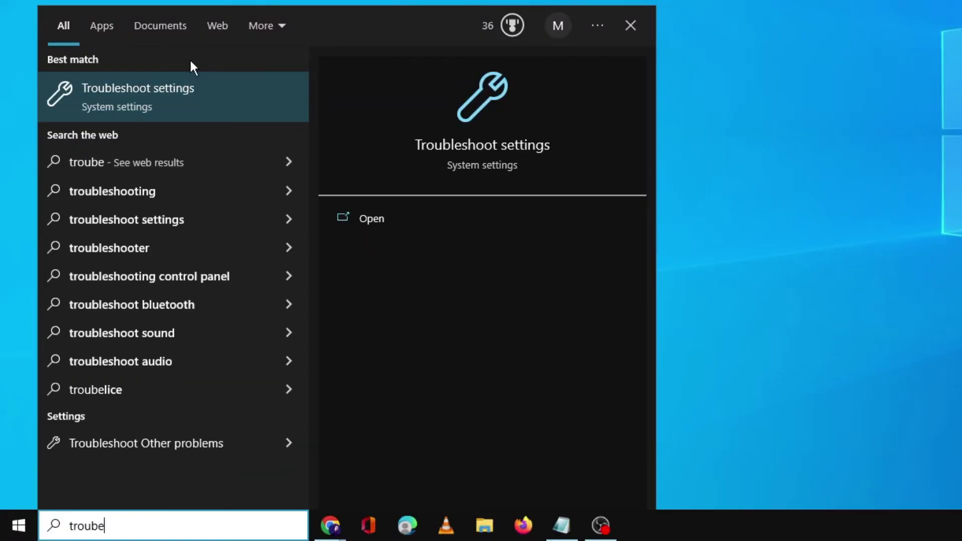
left_click(171, 96)
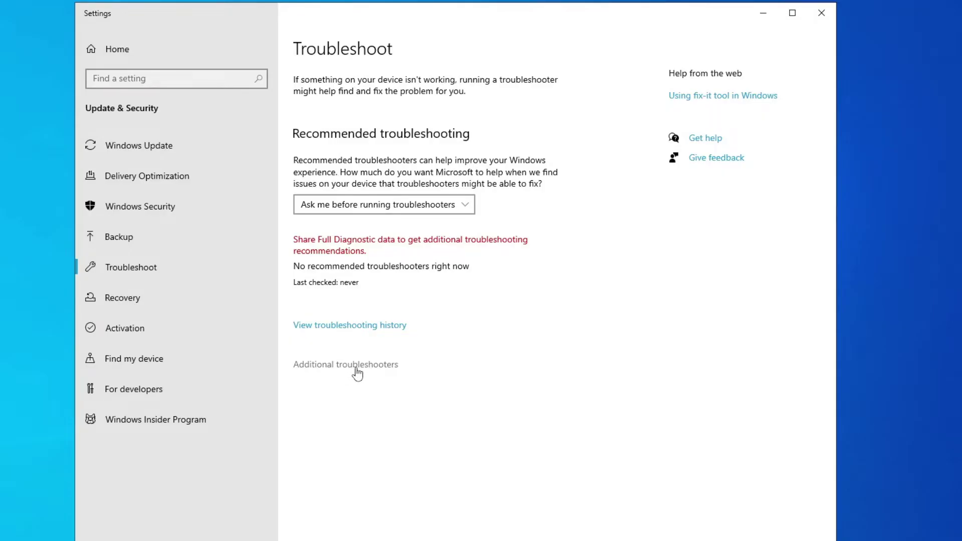
left_click(707, 219)
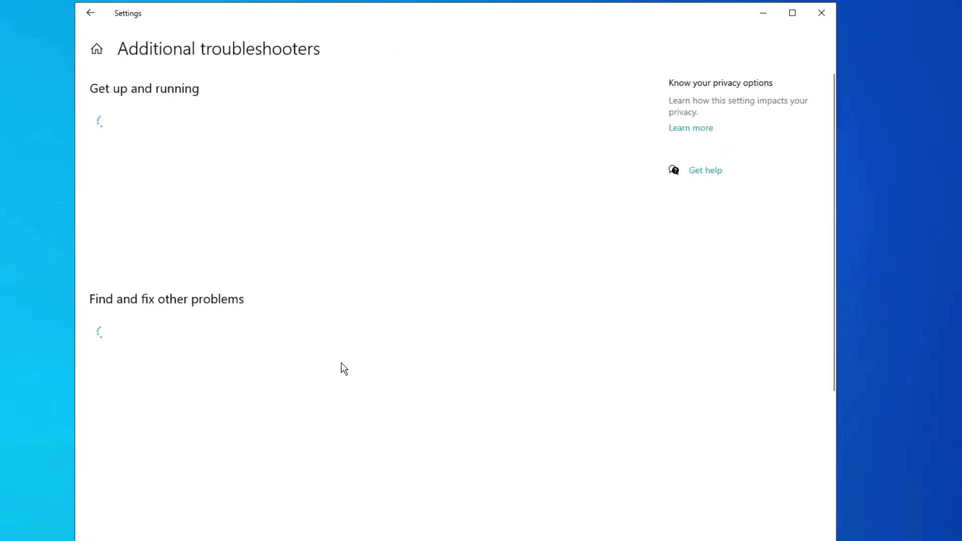
scroll(265, 338, "down", 3)
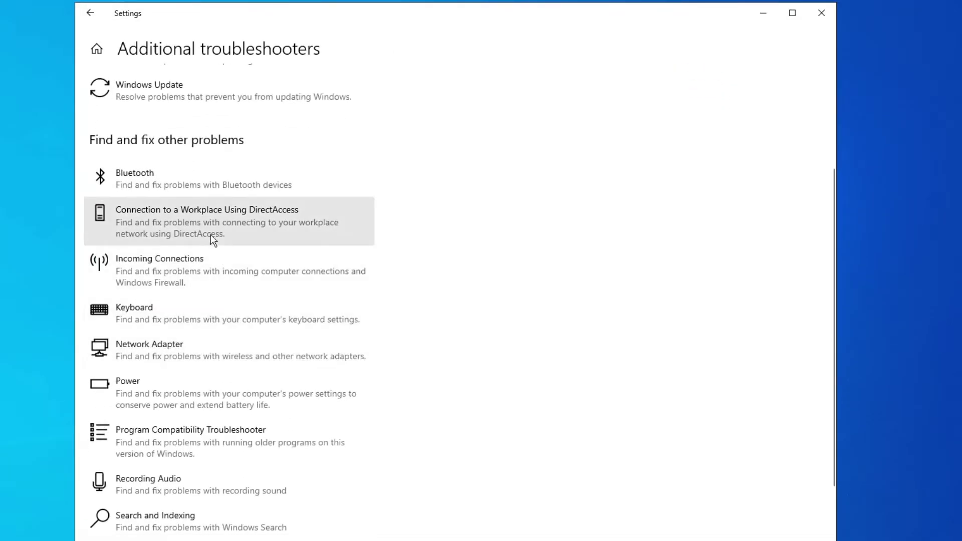
scroll(201, 316, "down", 3)
left_click(211, 283)
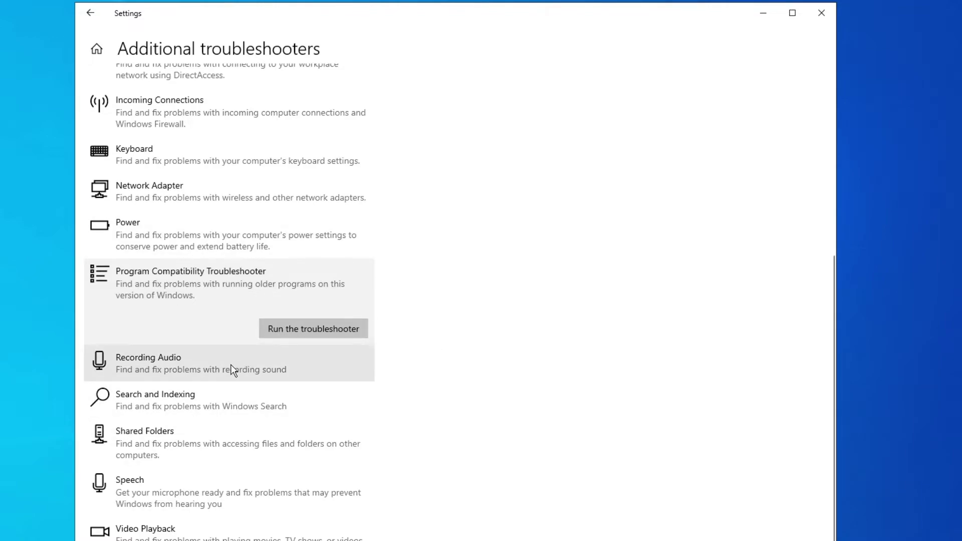
- Run the Video Playback troubleshooter, cancel it, and bring Chrome back up
scroll(231, 369, "down", 1)
left_click(191, 495)
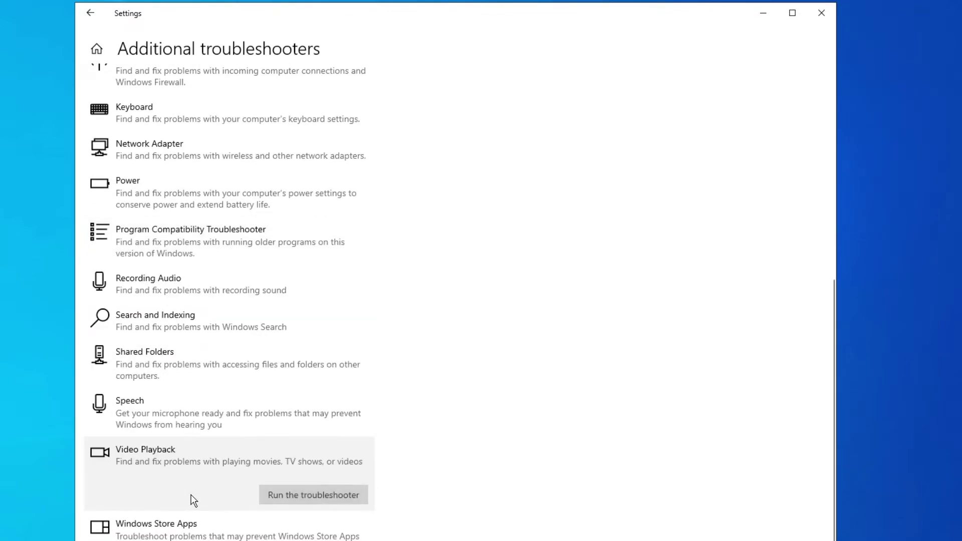
left_click(296, 497)
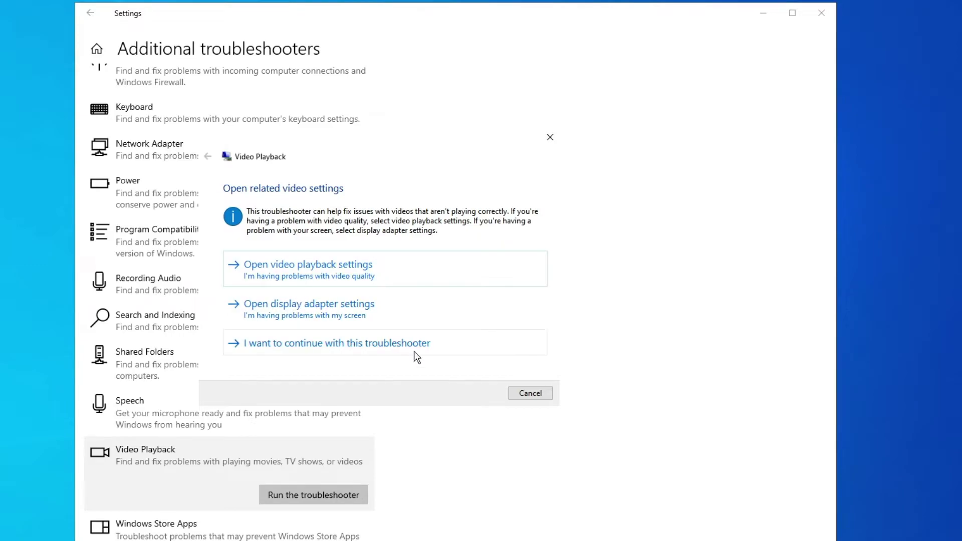
left_click(530, 393)
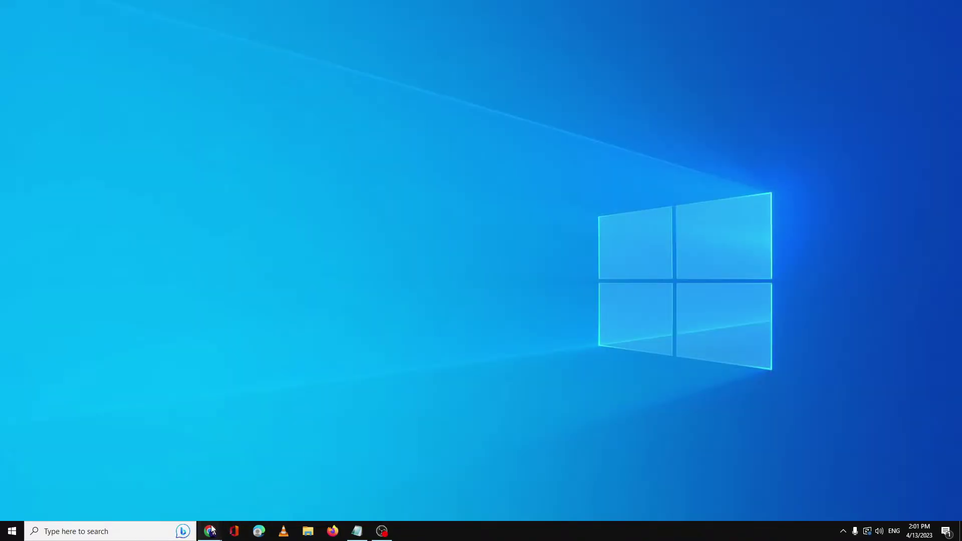
left_click(262, 489)
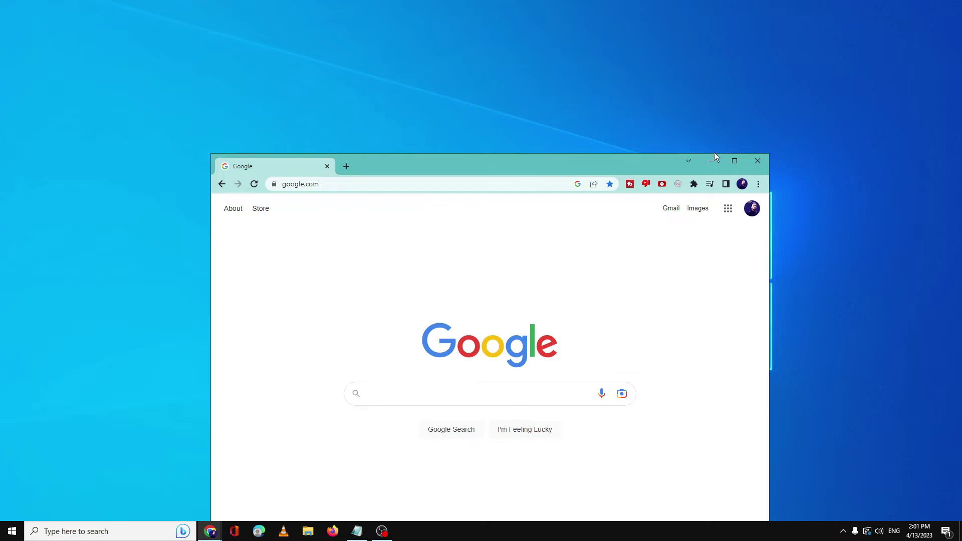
- In maximized Chrome, Google 'logitech camera driver windows 10' and open the Logitech Capture result
left_click(735, 161)
left_click(440, 232)
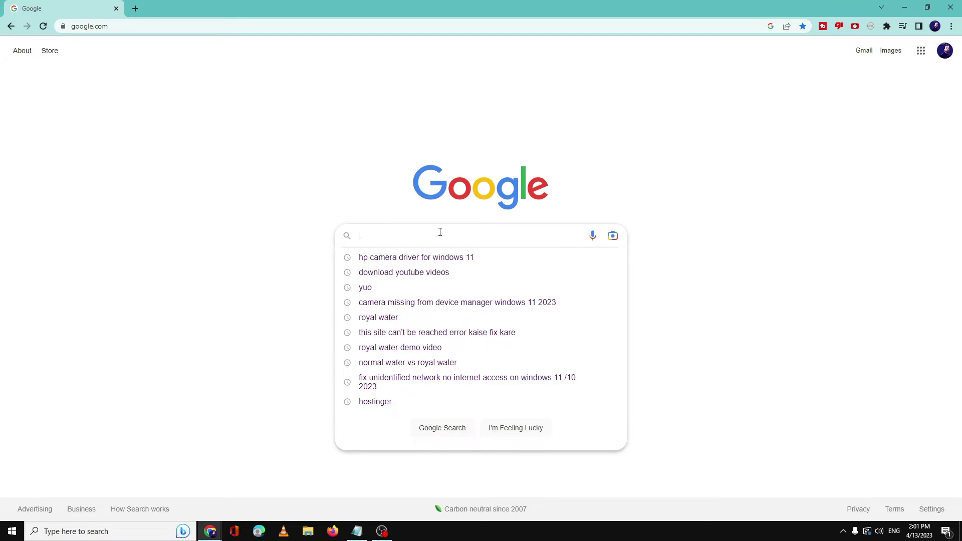
type("logitect")
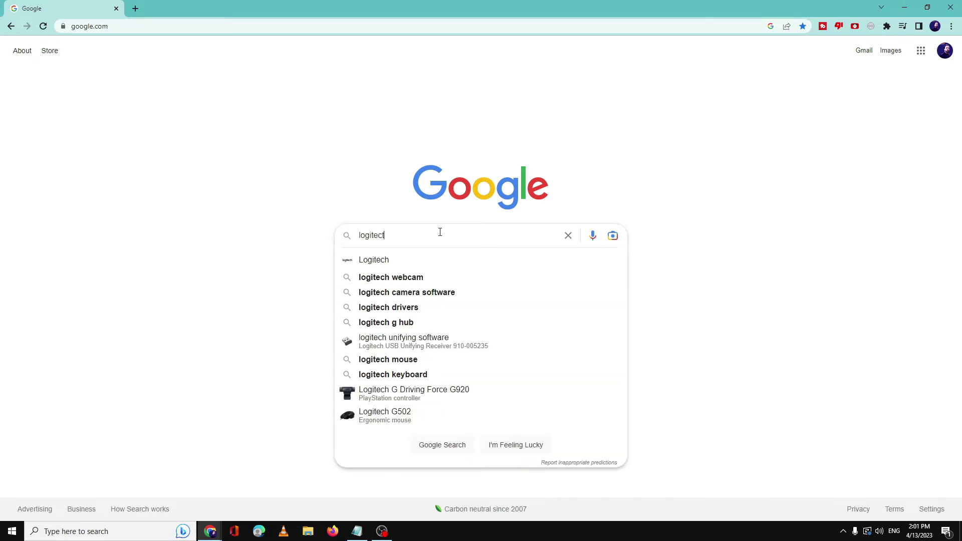
key("BackSpace")
type("camera dr")
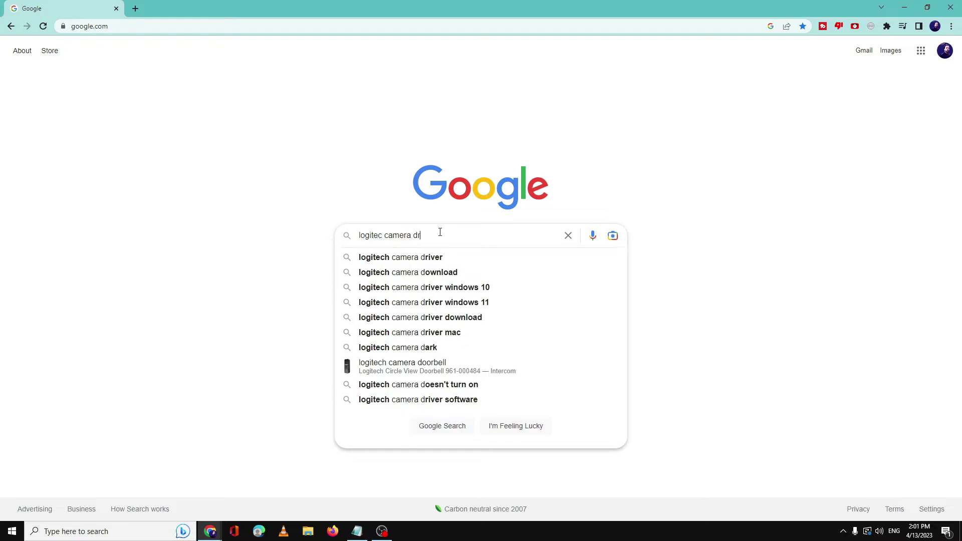
key("Down")
key("Down")
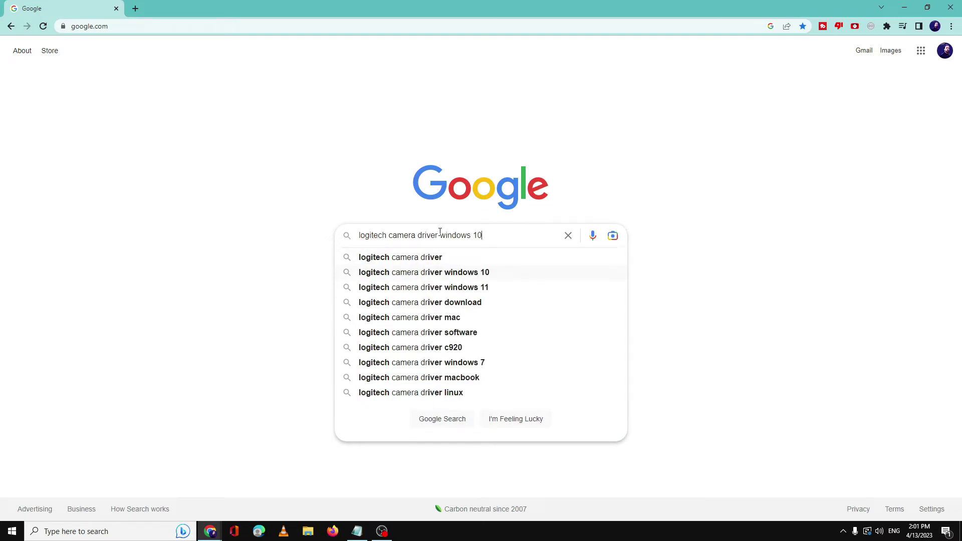
key("Return")
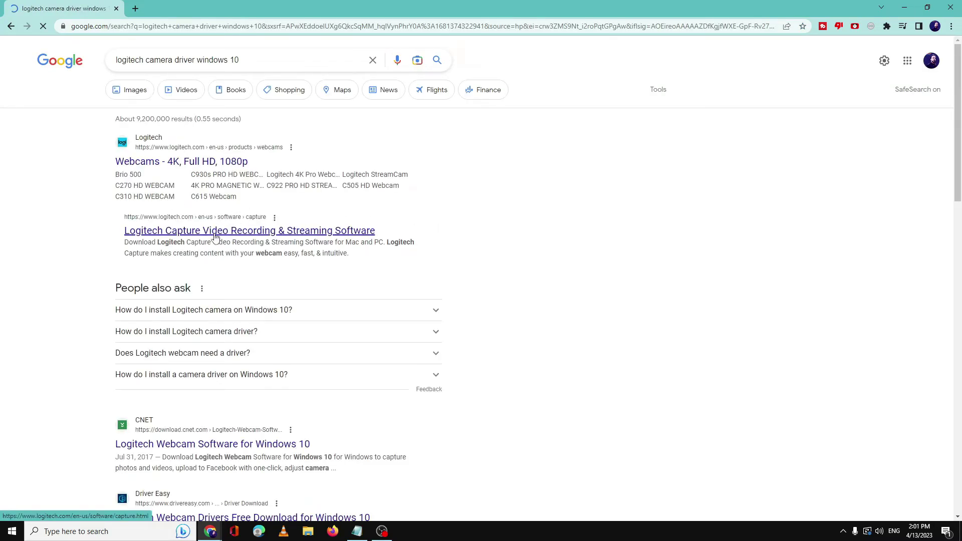
left_click(221, 232)
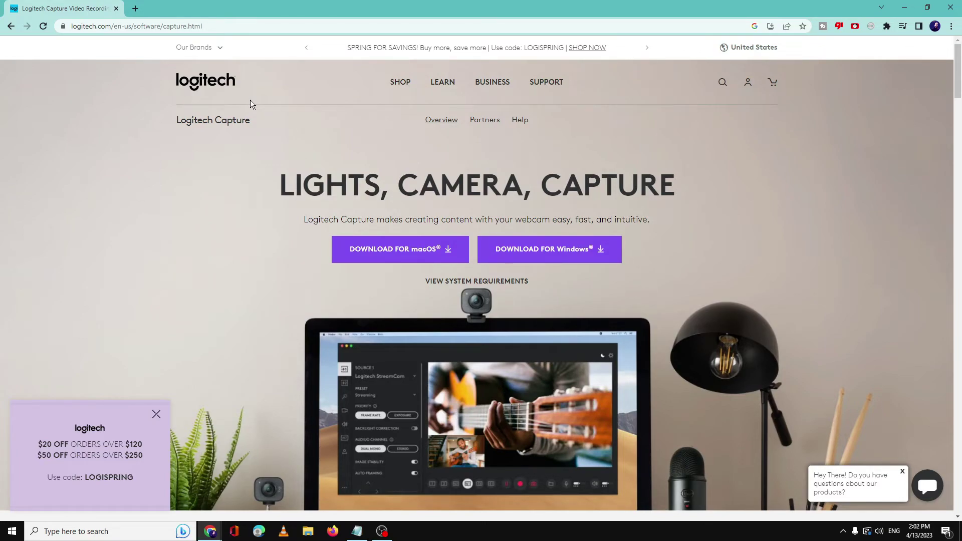
- Close Chrome and reopen Device Manager from the Start quick-links menu
left_click(950, 7)
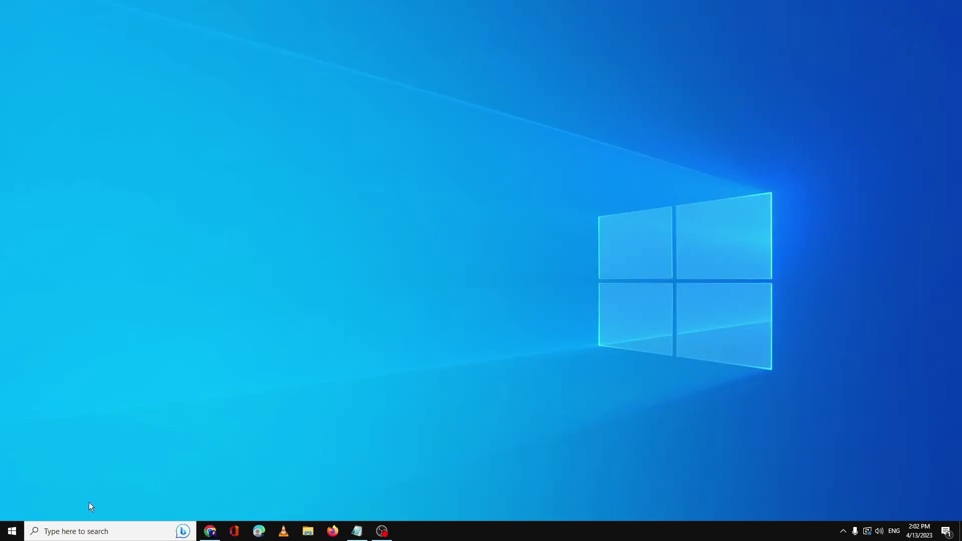
right_click(11, 530)
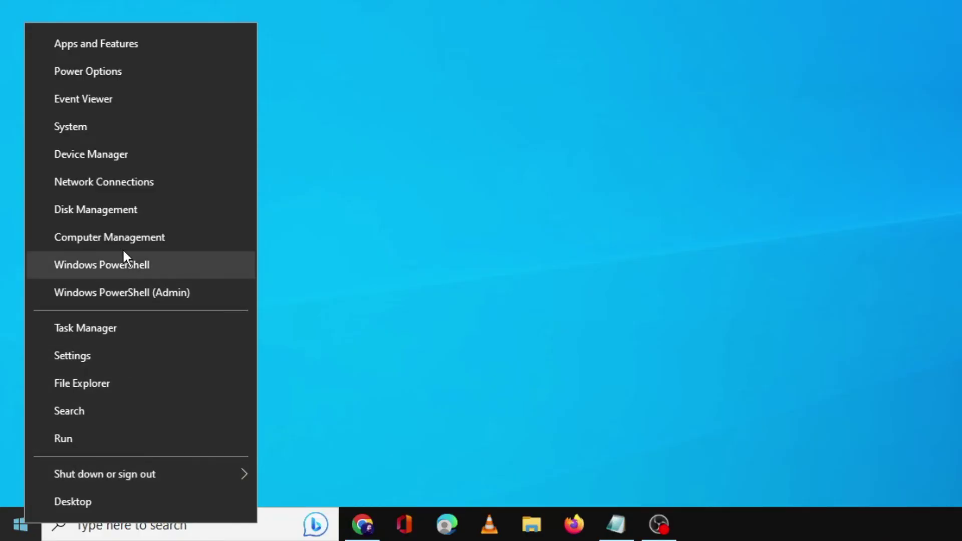
left_click(107, 154)
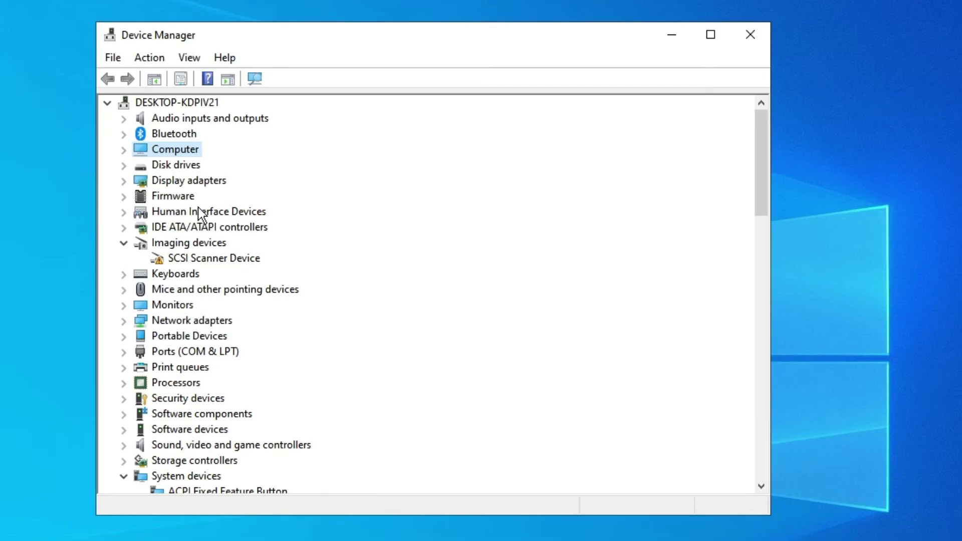
left_click(187, 196)
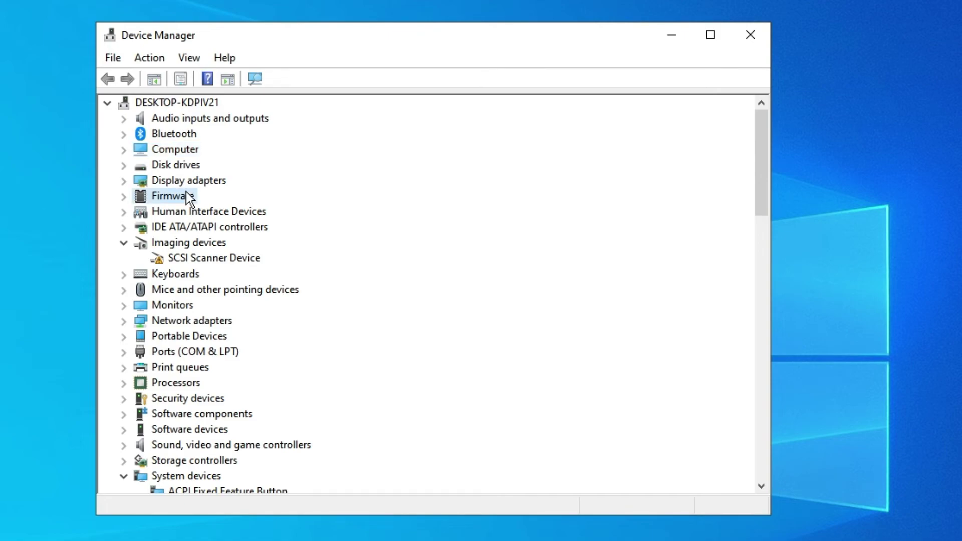
- Turn on View > Show hidden devices and scan for hardware changes
left_click(188, 58)
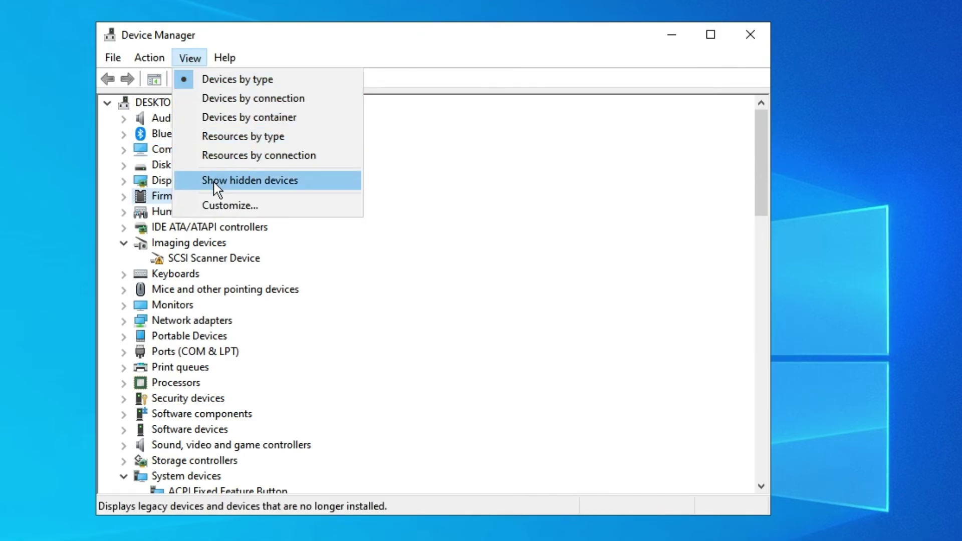
left_click(237, 181)
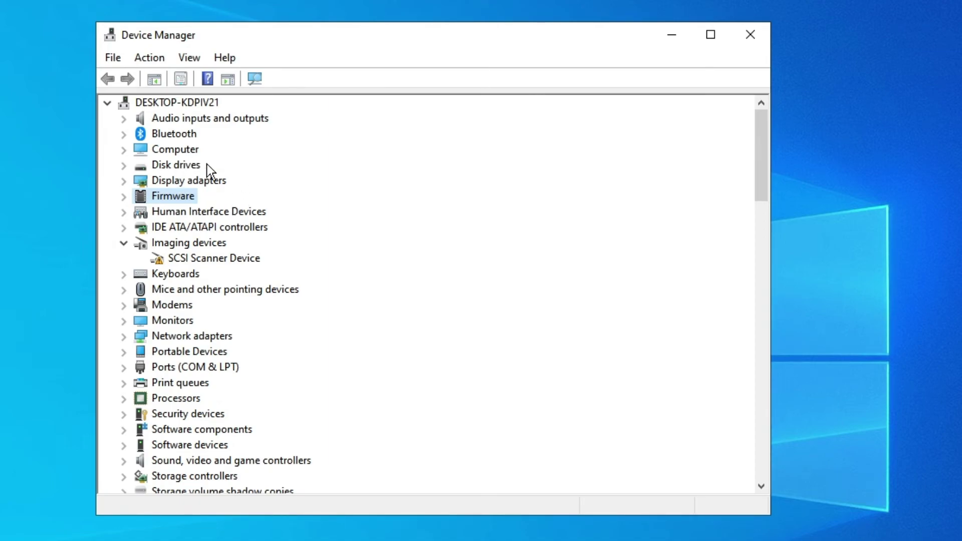
left_click(164, 59)
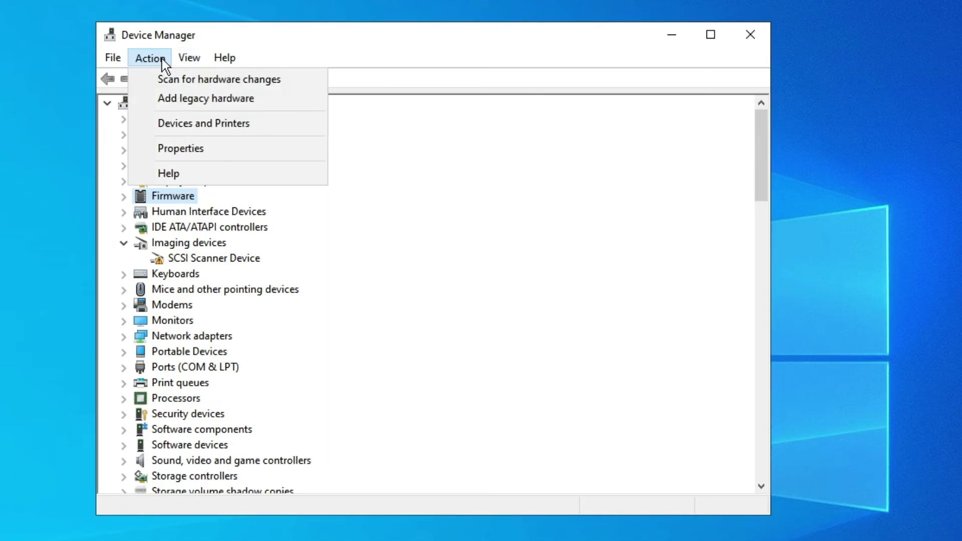
left_click(196, 80)
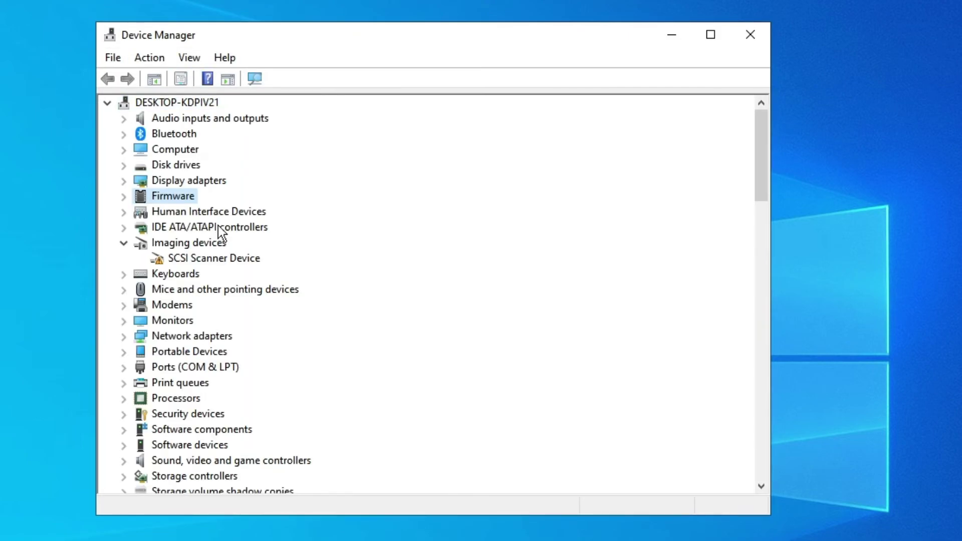
scroll(199, 203, "down", 1)
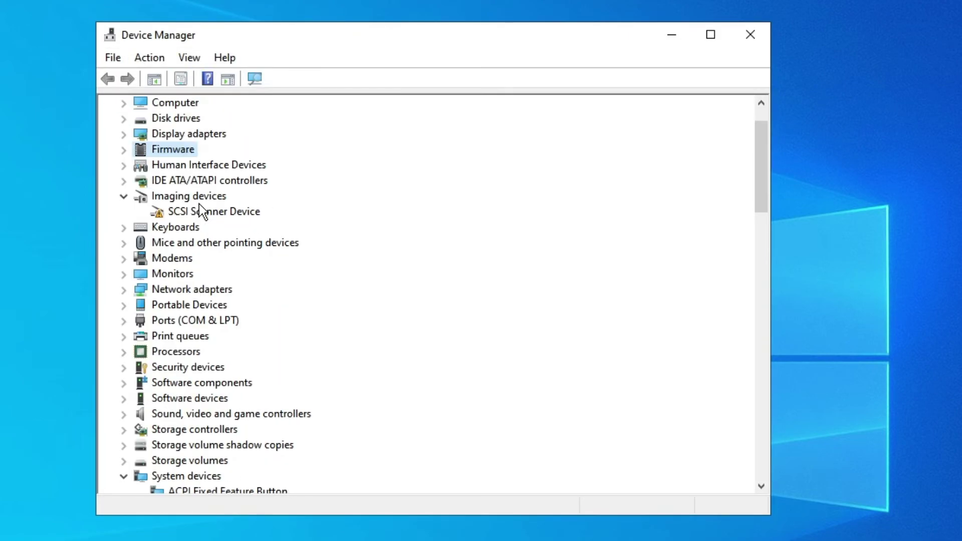